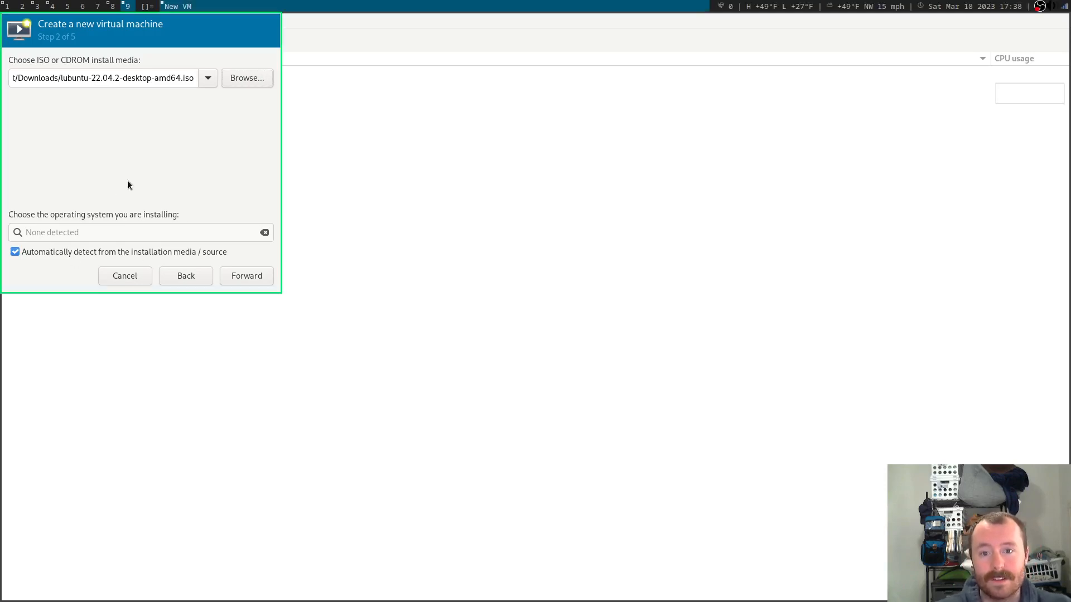
Drag the new-VM wizard window further into view.
{"action": "left_click_drag", "start_coordinate": [127, 180], "coordinate": [247, 221]}
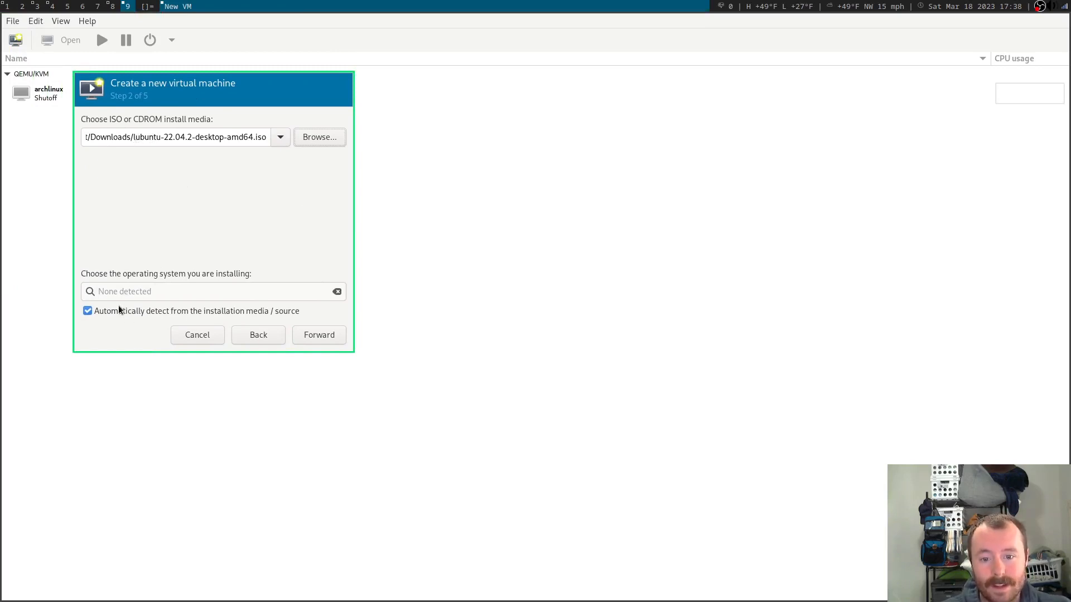
Turn off automatic OS detection, pick Ubuntu 22.04 LTS from the search and continue.
{"action": "left_click", "coordinate": [312, 336]}
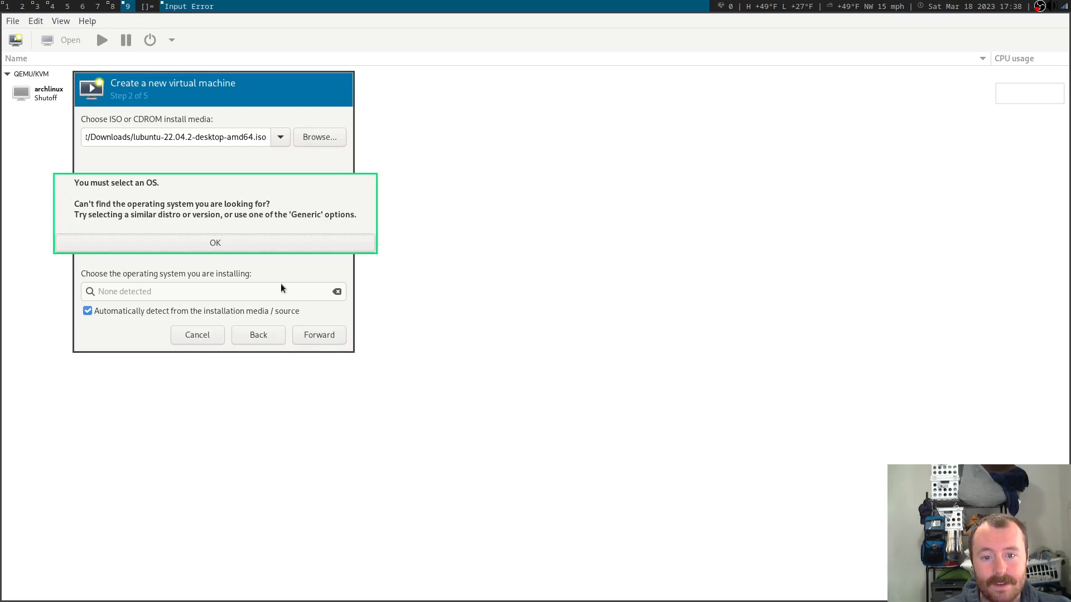
{"action": "left_click", "coordinate": [188, 243]}
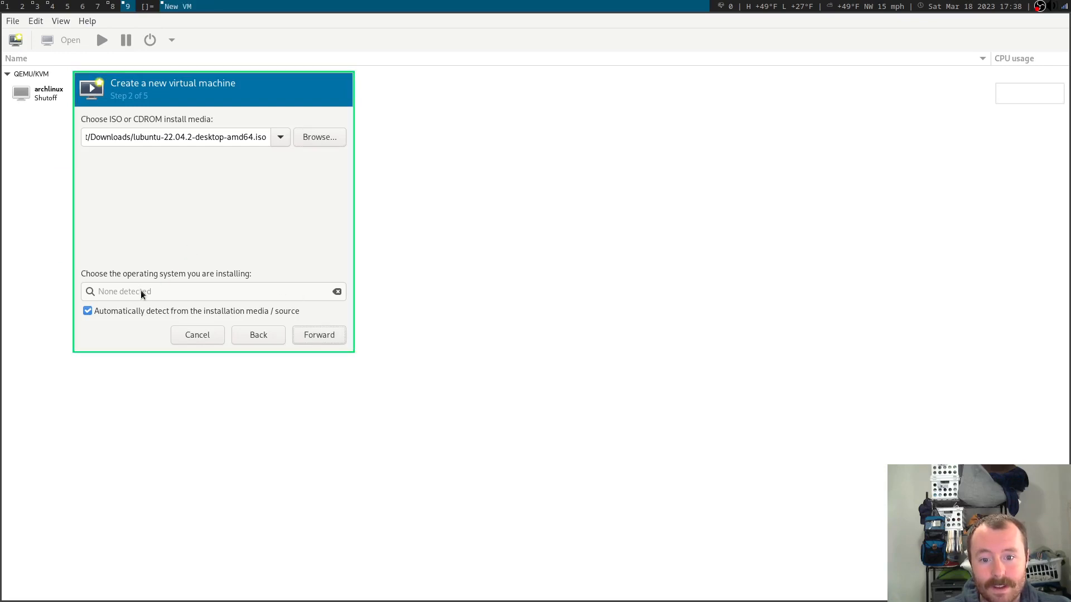
{"action": "left_click", "coordinate": [104, 311]}
{"action": "left_click", "coordinate": [188, 291]}
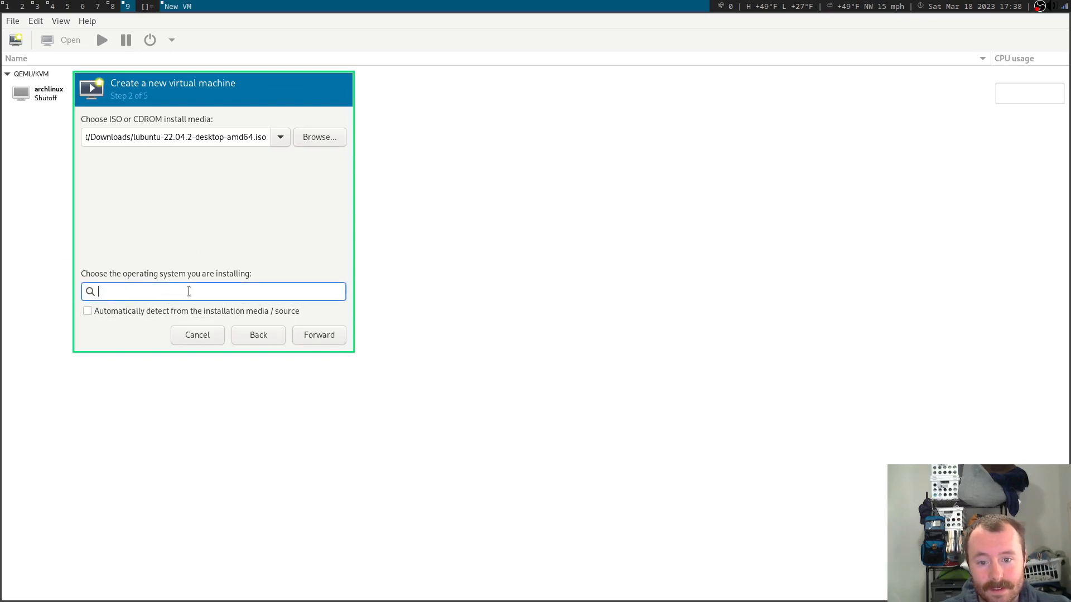
{"action": "type", "text": "Lubu"}
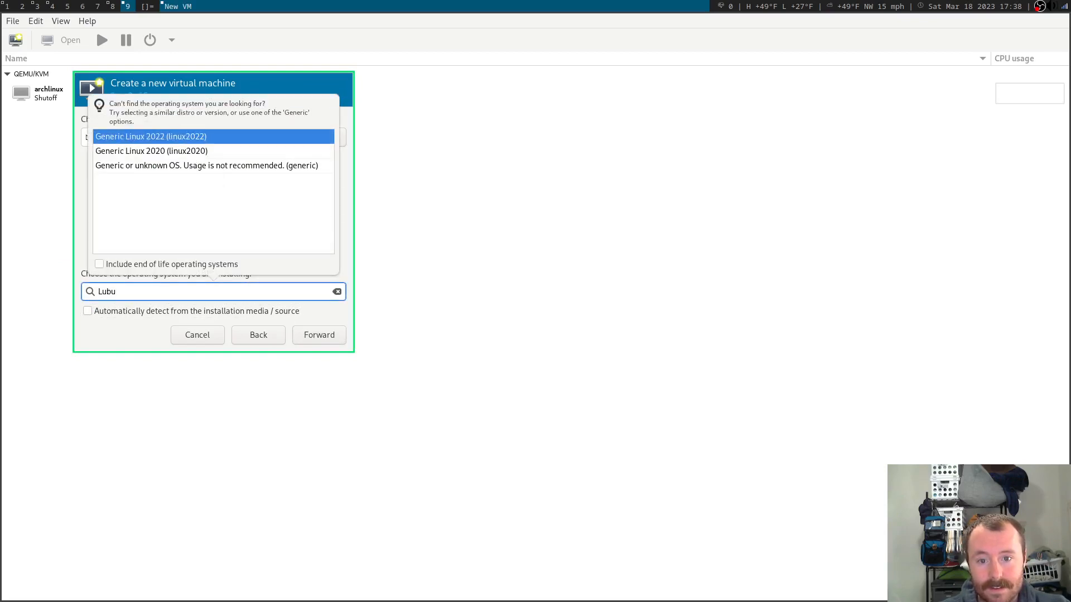
{"action": "key", "text": "BackSpace"}
{"action": "key", "text": "BackSpace"}
{"action": "key", "text": "BackSpace"}
{"action": "key", "text": "BackSpace"}
{"action": "type", "text": "Ubuntu"}
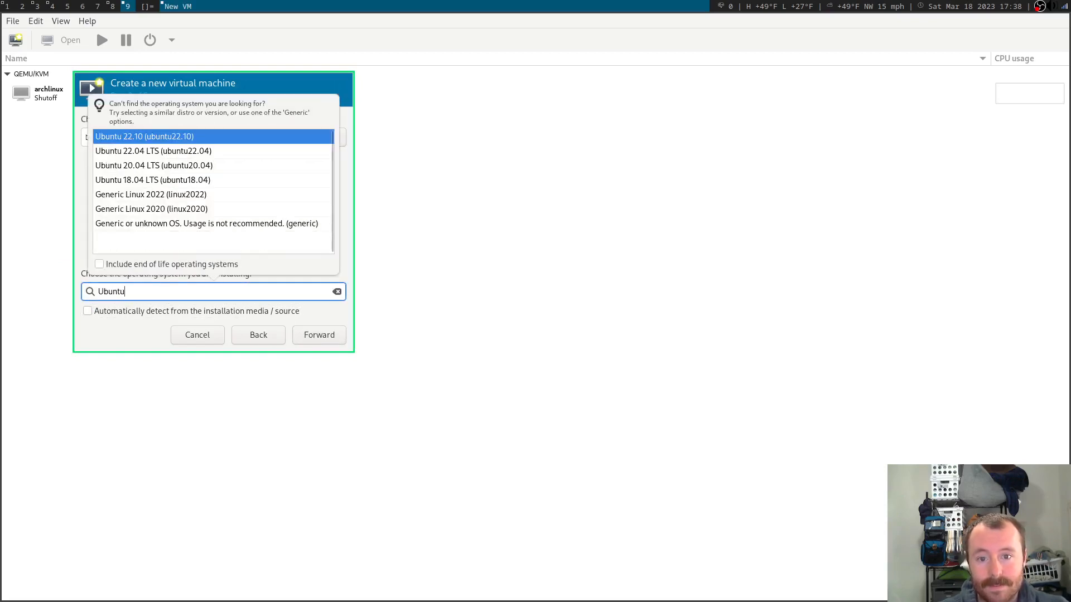
{"action": "left_click", "coordinate": [253, 152]}
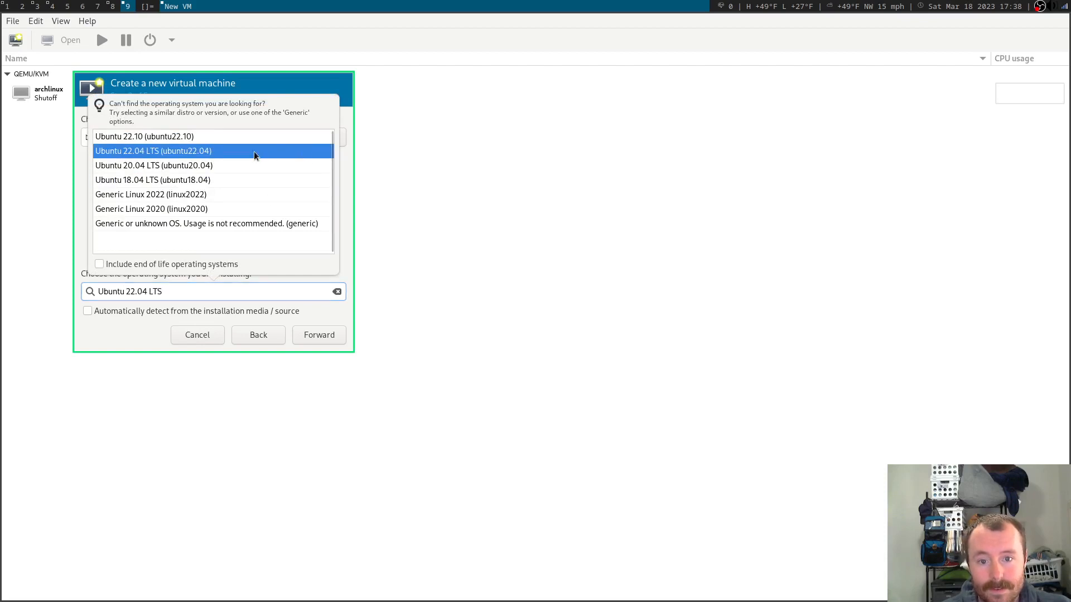
{"action": "left_click", "coordinate": [317, 337]}
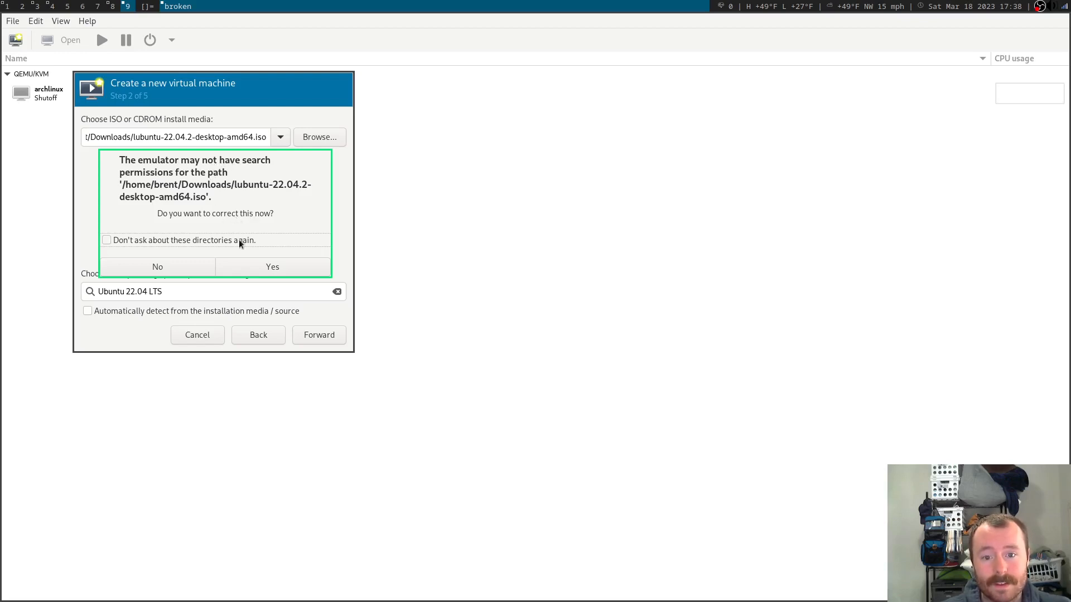
Grant the emulator ISO folder access and accept 4096 MiB, 2 CPUs and a 25 GiB disk.
{"action": "left_click", "coordinate": [246, 264]}
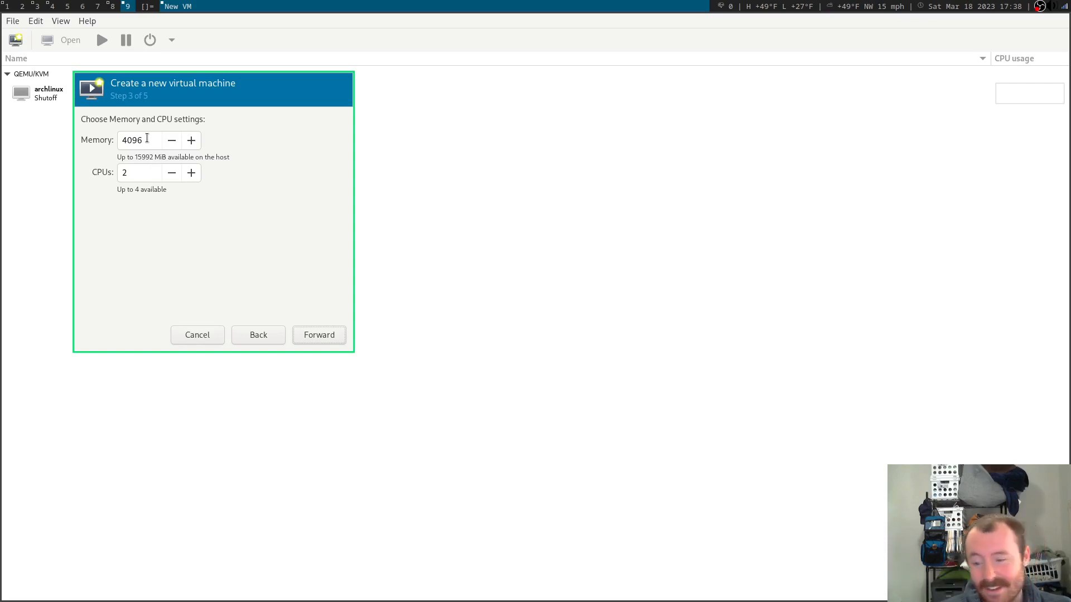
{"action": "left_click", "coordinate": [316, 334]}
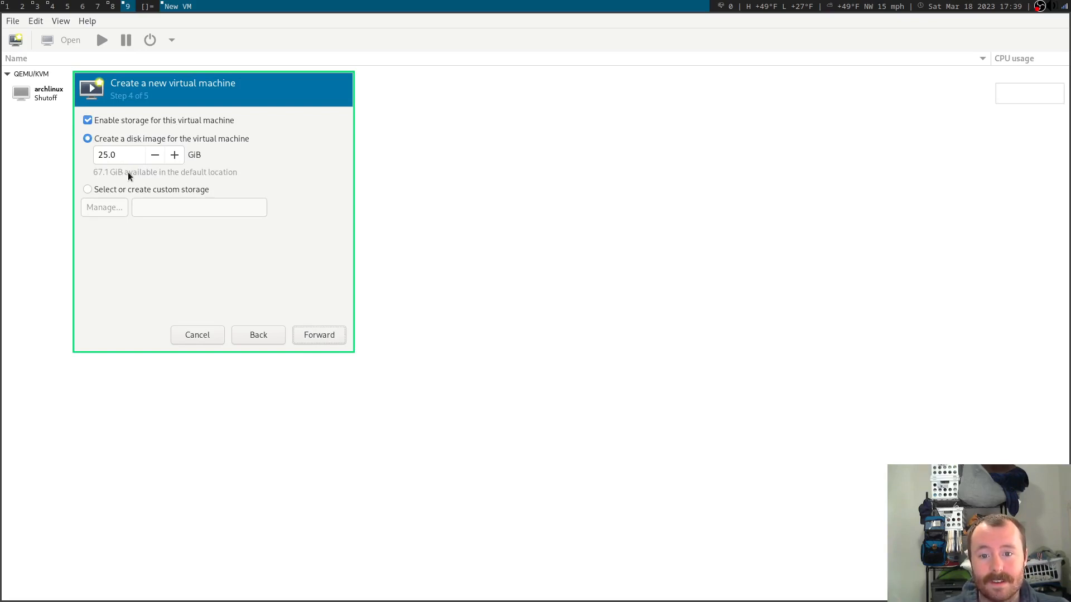
{"action": "left_click", "coordinate": [329, 337]}
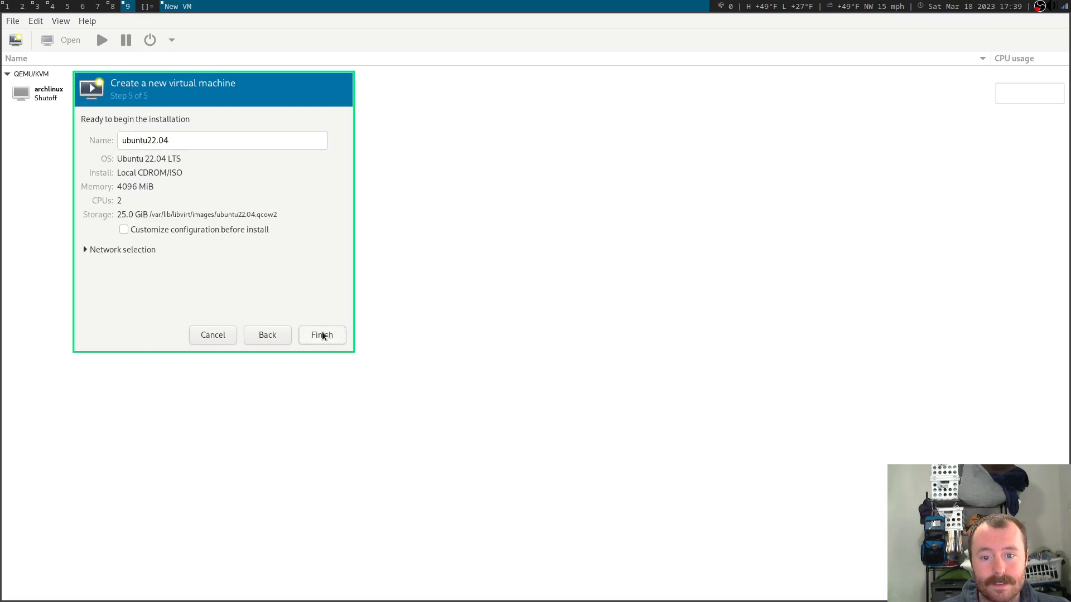
Create and start the ubuntu22.04 VM, leaving network settings unchanged.
{"action": "left_click", "coordinate": [122, 249]}
{"action": "left_click", "coordinate": [123, 250]}
{"action": "left_click", "coordinate": [329, 336]}
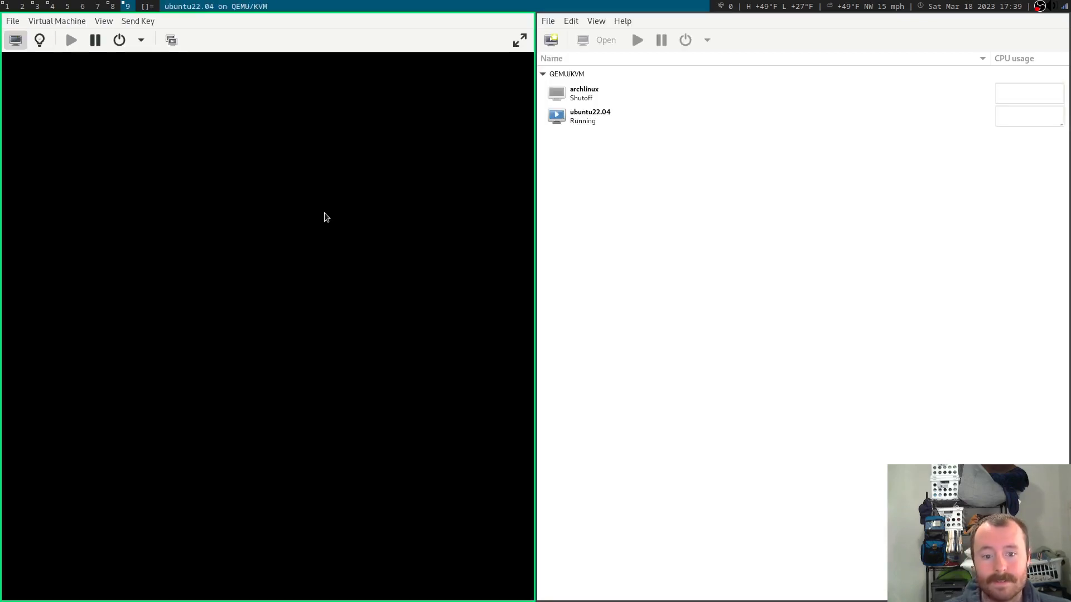
Boot the VM into the Try or Install Lubuntu GRUB entry.
{"action": "key", "text": "Down"}
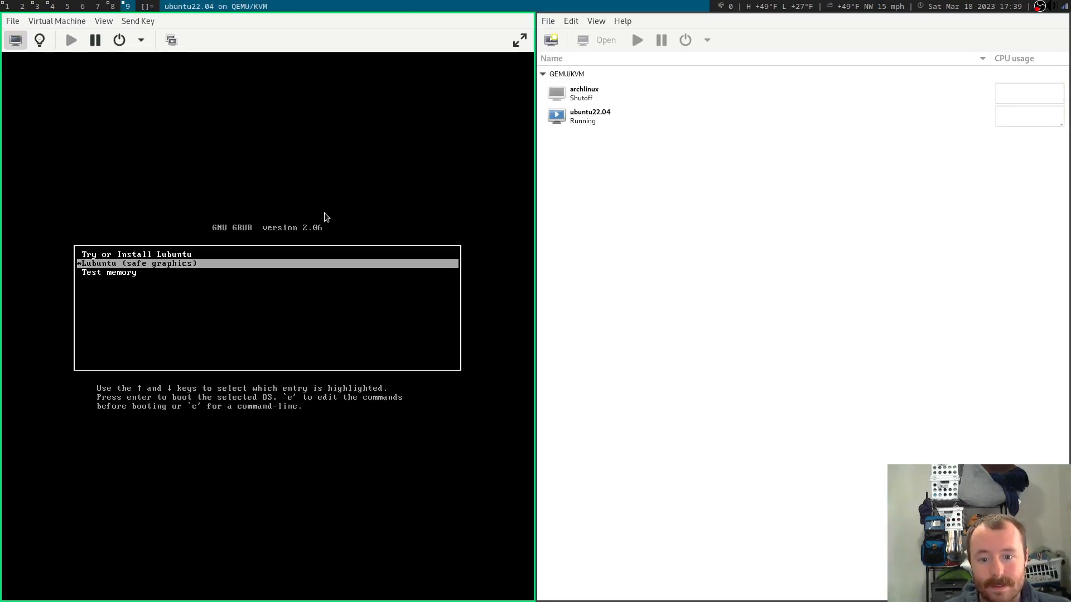
{"action": "key", "text": "Up"}
{"action": "key", "text": "Return"}
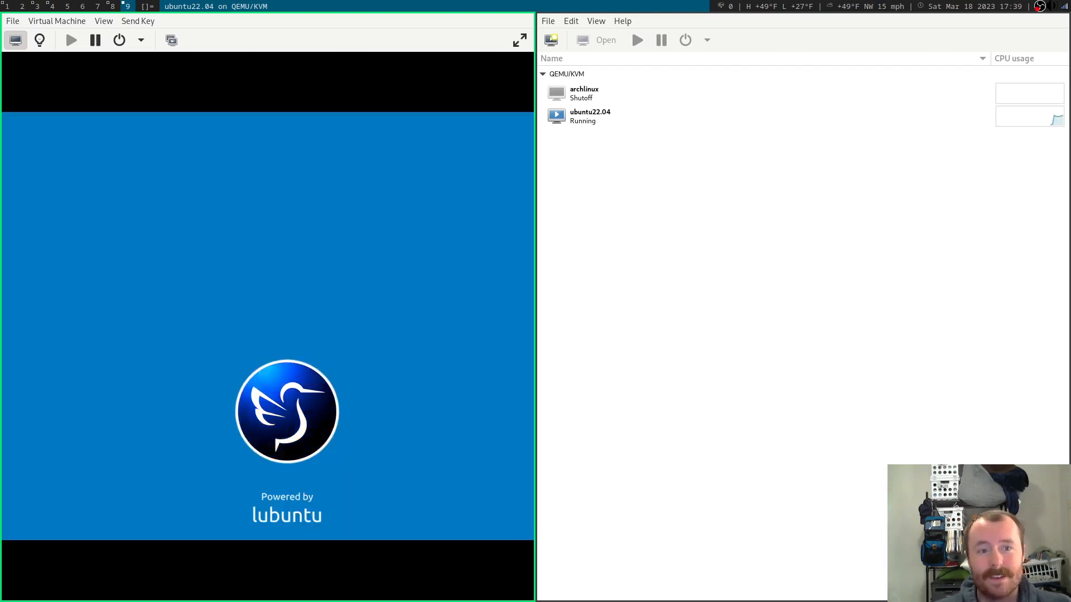
Show the VM full screen and launch the Install Lubuntu 22.04 LTS desktop shortcut.
{"action": "left_click", "coordinate": [519, 40]}
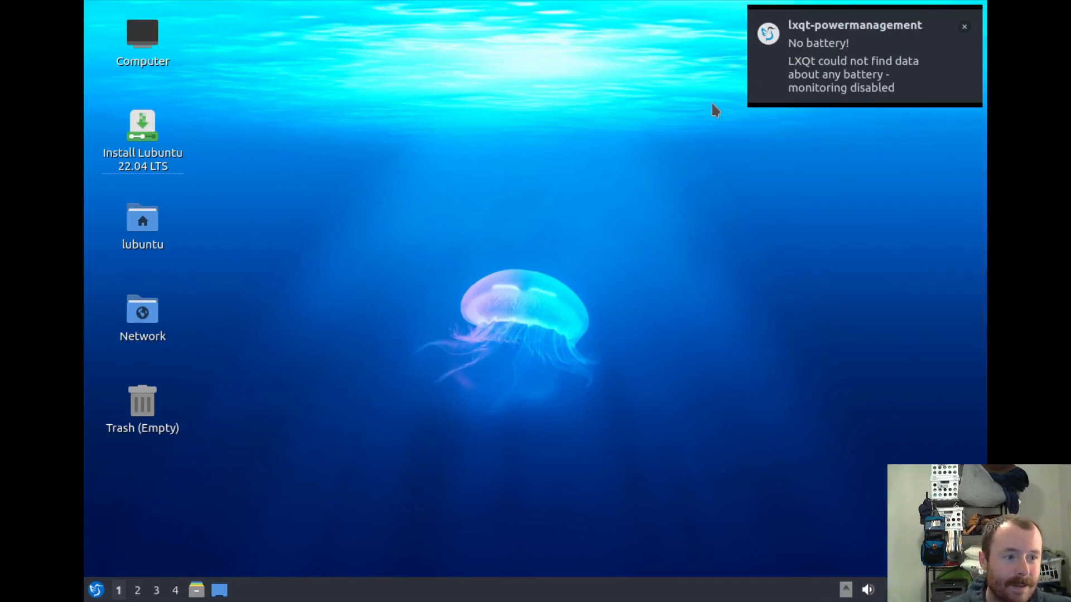
{"action": "left_click", "coordinate": [145, 129]}
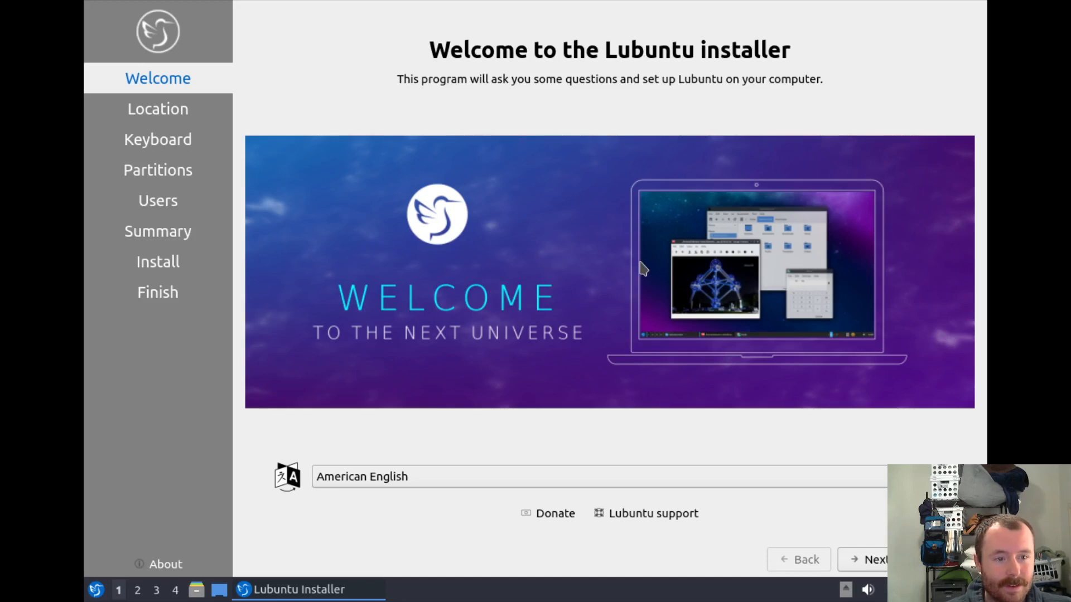
Keep American English, the America/Chicago time zone and the English (US) keyboard layout.
{"action": "left_click", "coordinate": [873, 559]}
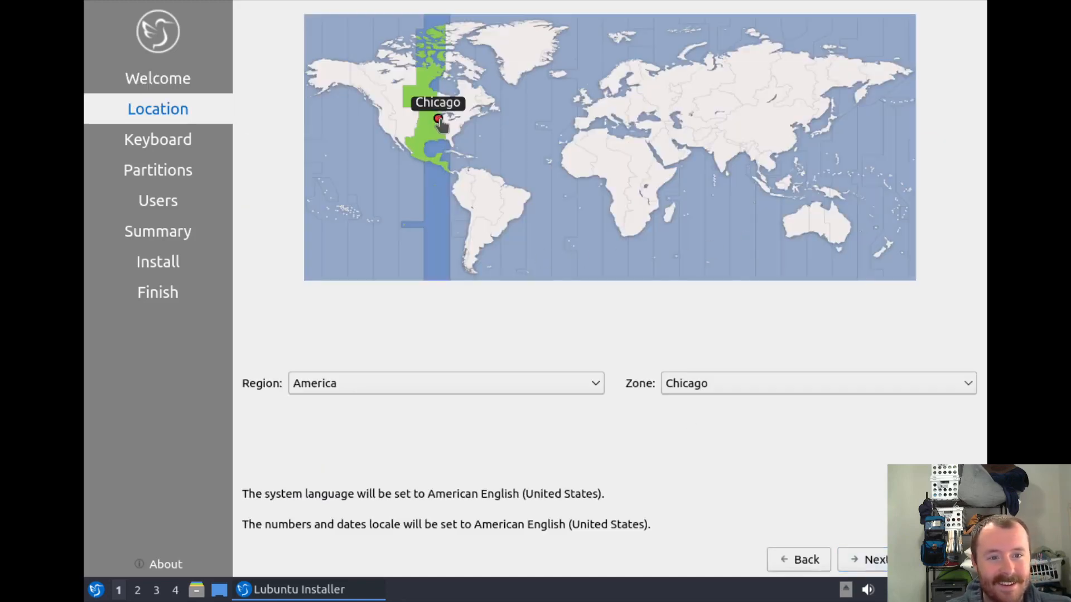
{"action": "left_click", "coordinate": [865, 559]}
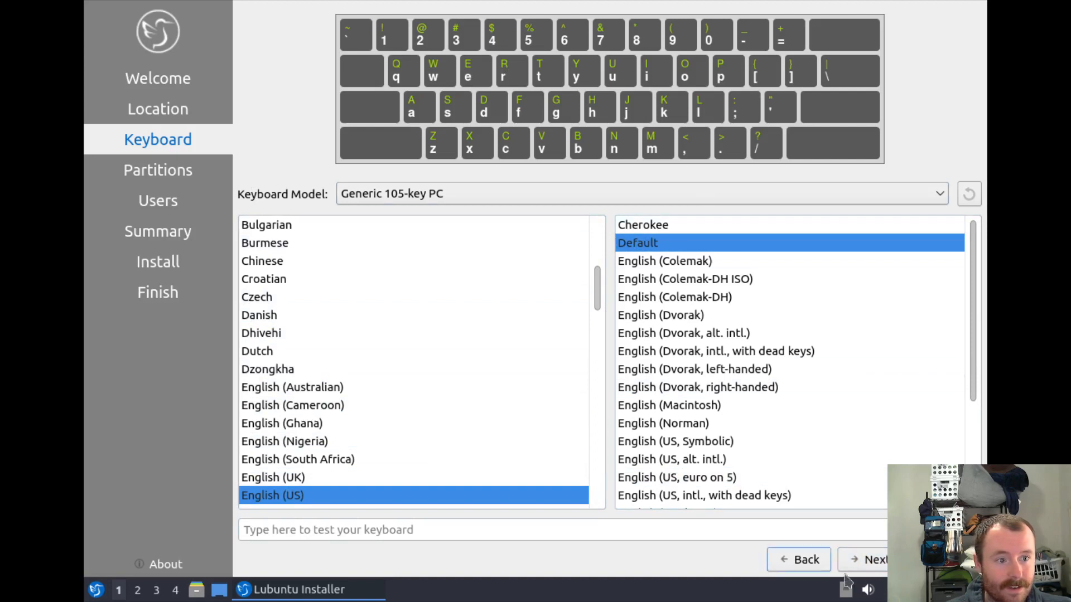
{"action": "left_click", "coordinate": [875, 560]}
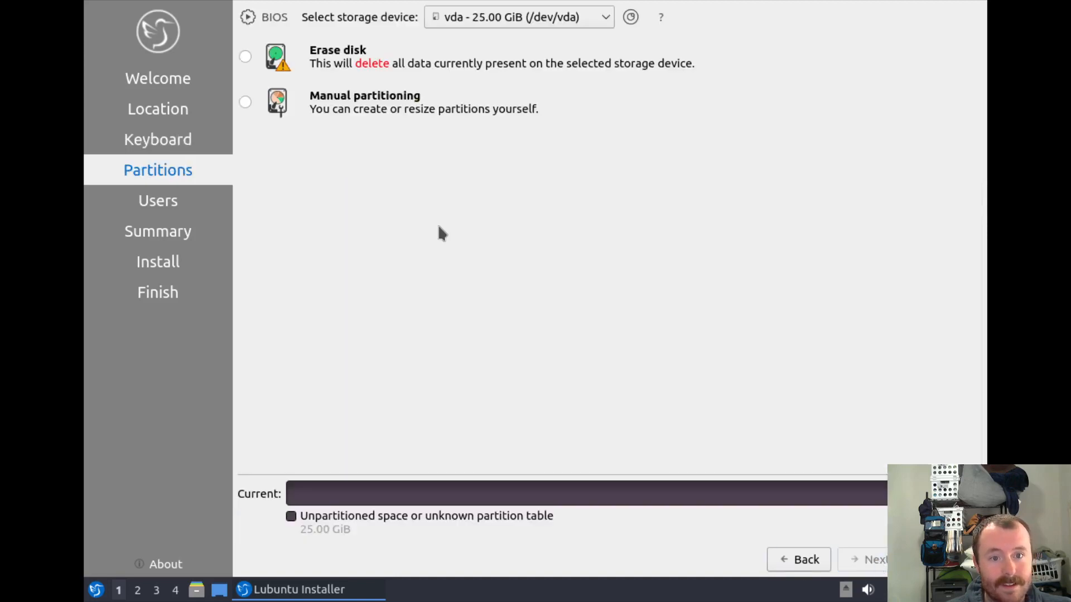
Choose Erase disk with Swap to file for the 25 GiB vda disk and continue.
{"action": "left_click", "coordinate": [245, 57]}
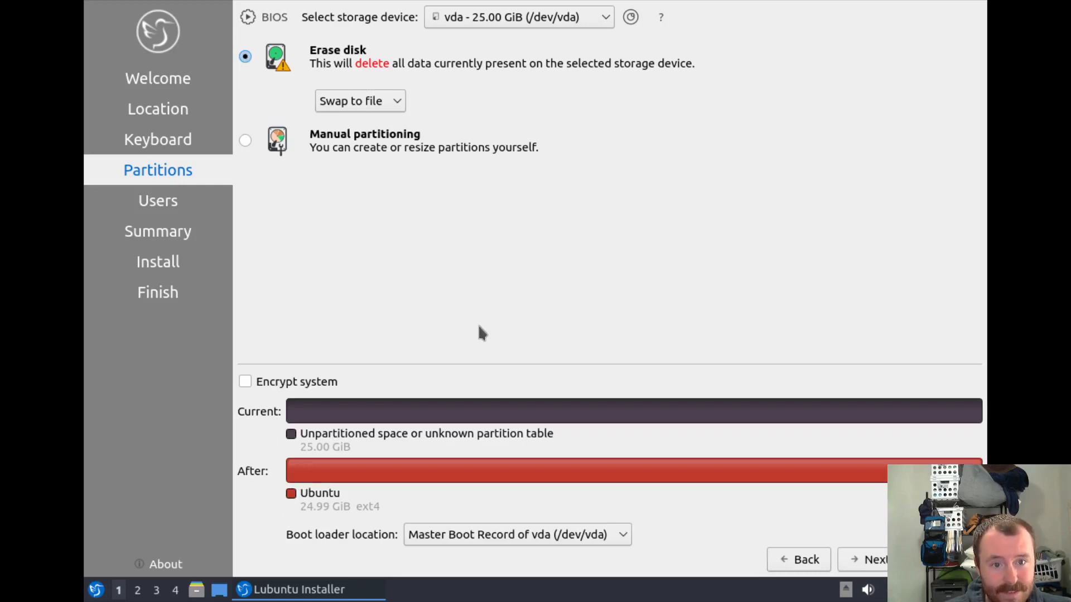
{"action": "left_click", "coordinate": [355, 103]}
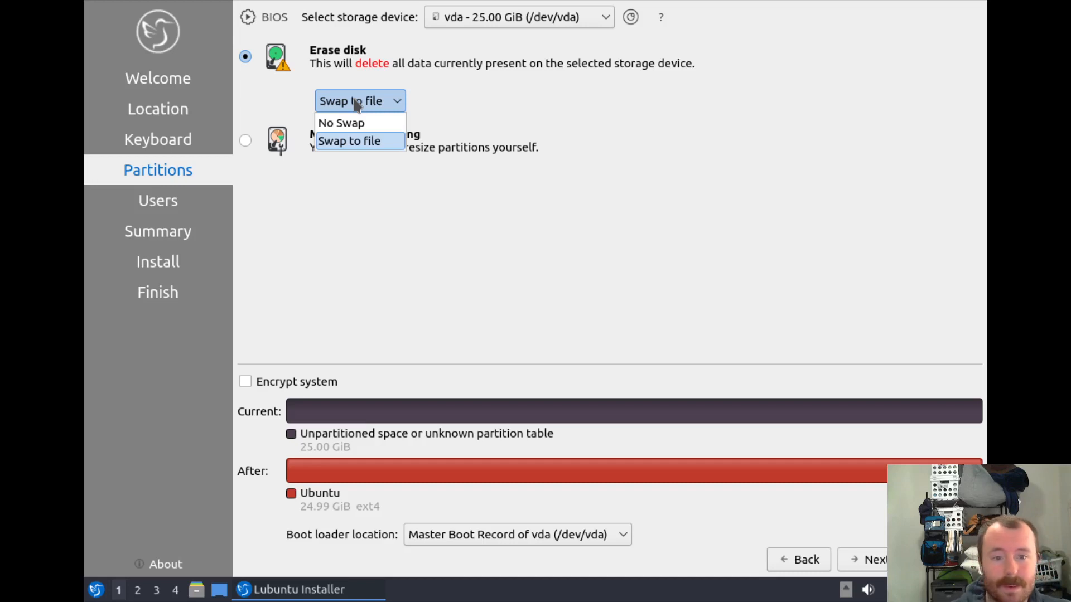
{"action": "left_click", "coordinate": [354, 101]}
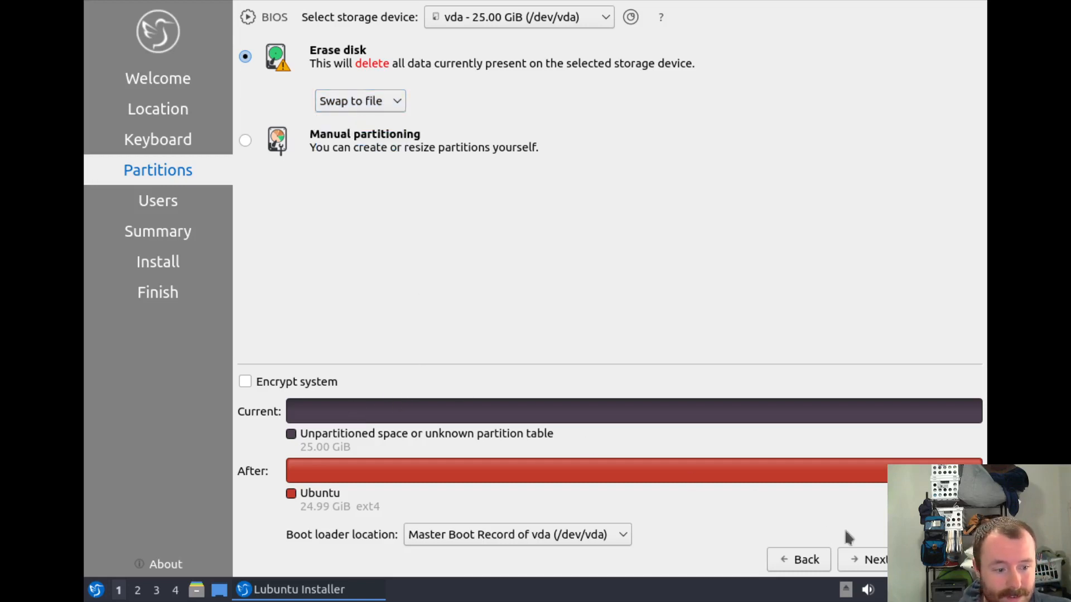
{"action": "left_click", "coordinate": [864, 560]}
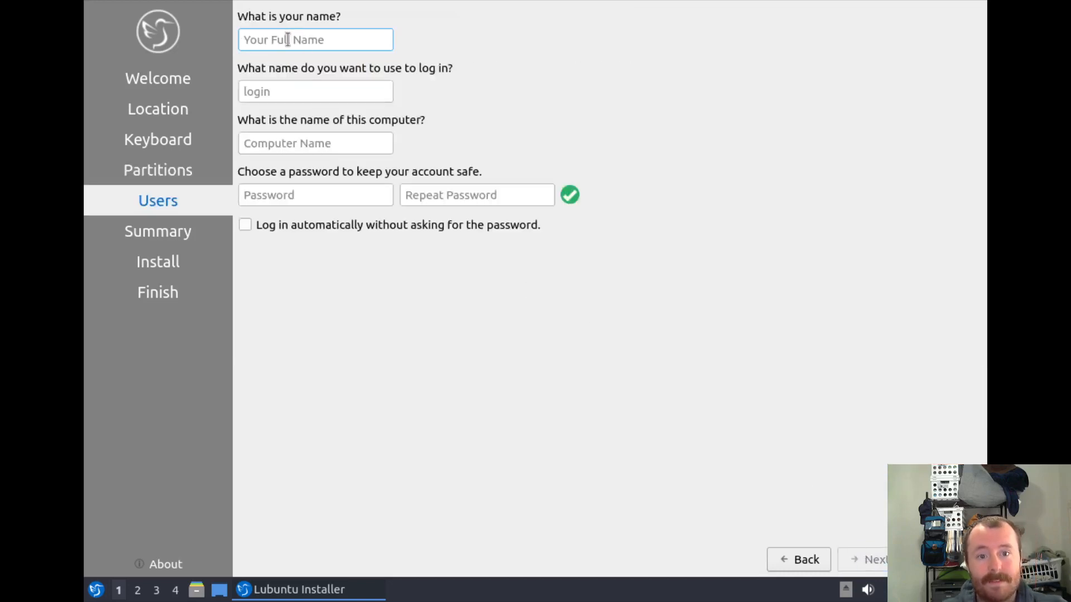
Enter the user's name and set the computer name to 'lubuntu'.
{"action": "type", "text": "brent"}
{"action": "triple_click", "coordinate": [329, 134]}
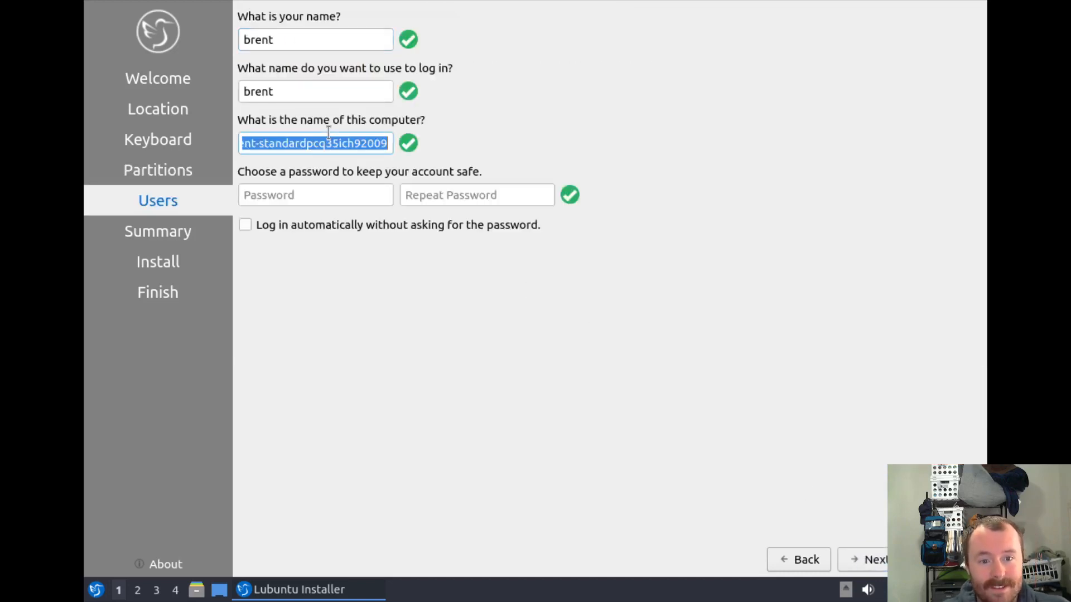
{"action": "type", "text": "lubuntu"}
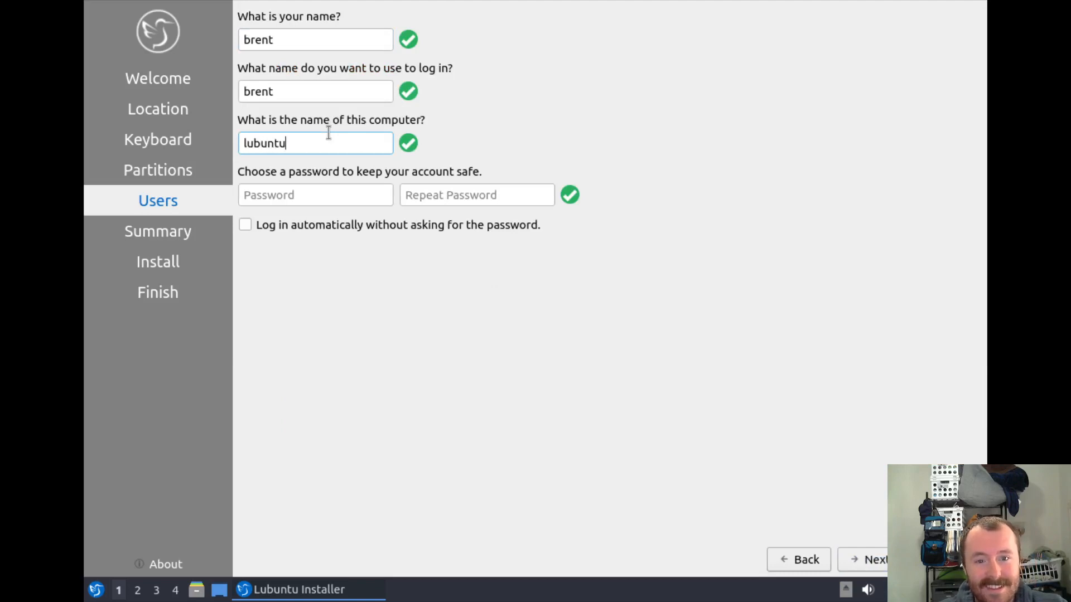
Enter the account password in both password fields and continue to the summary.
{"action": "left_click", "coordinate": [330, 194]}
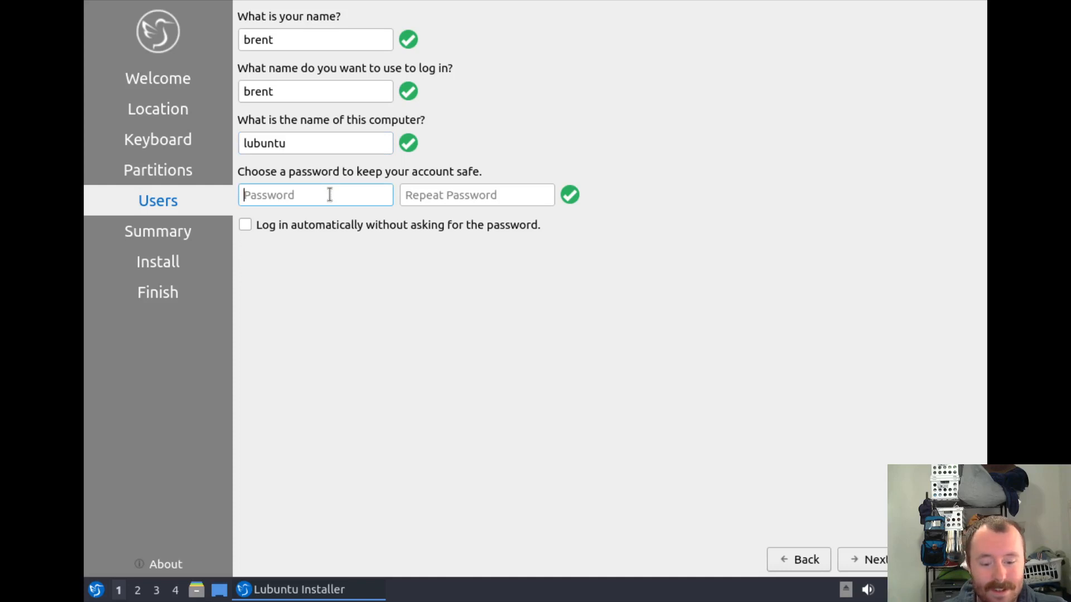
{"action": "type", "text": "12"}
{"action": "key", "text": "Tab"}
{"action": "type", "text": "12"}
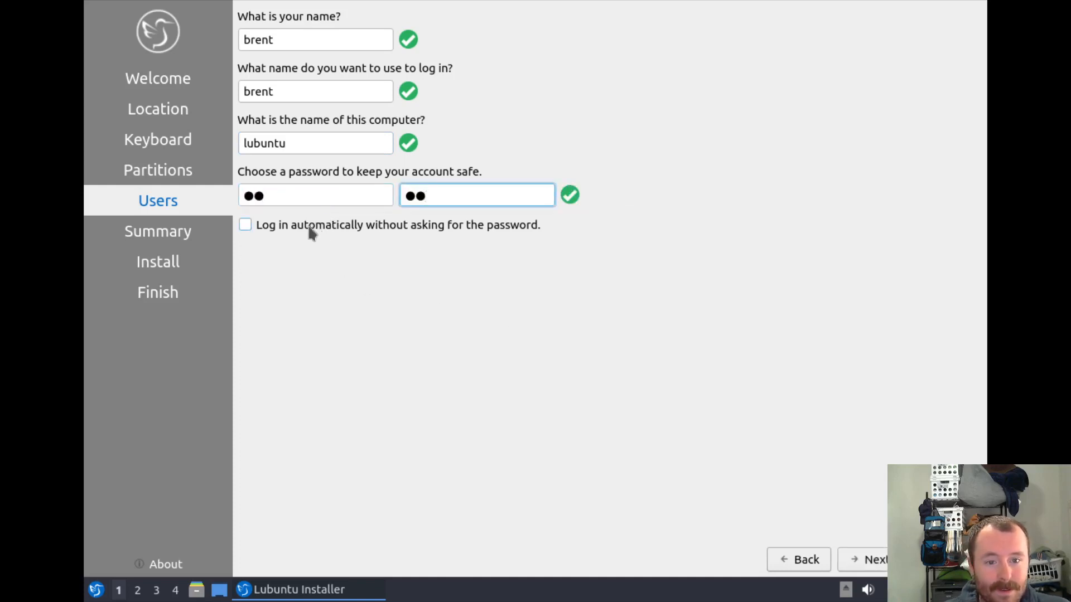
{"action": "left_click", "coordinate": [853, 560]}
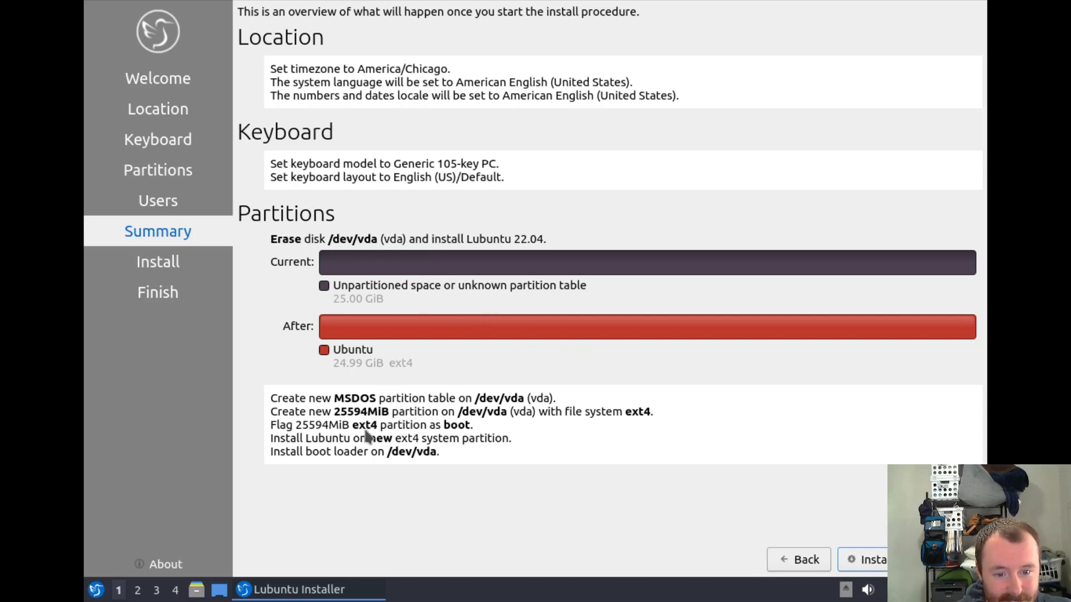
Confirm erasing /dev/vda and install Lubuntu 22.04.
{"action": "left_click", "coordinate": [856, 560]}
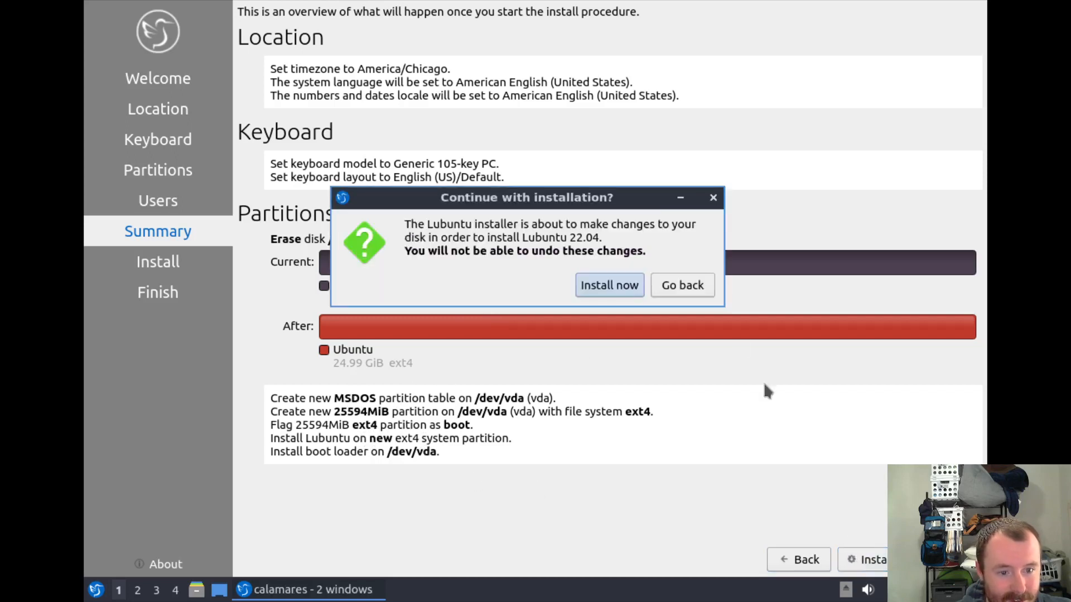
{"action": "left_click", "coordinate": [610, 286]}
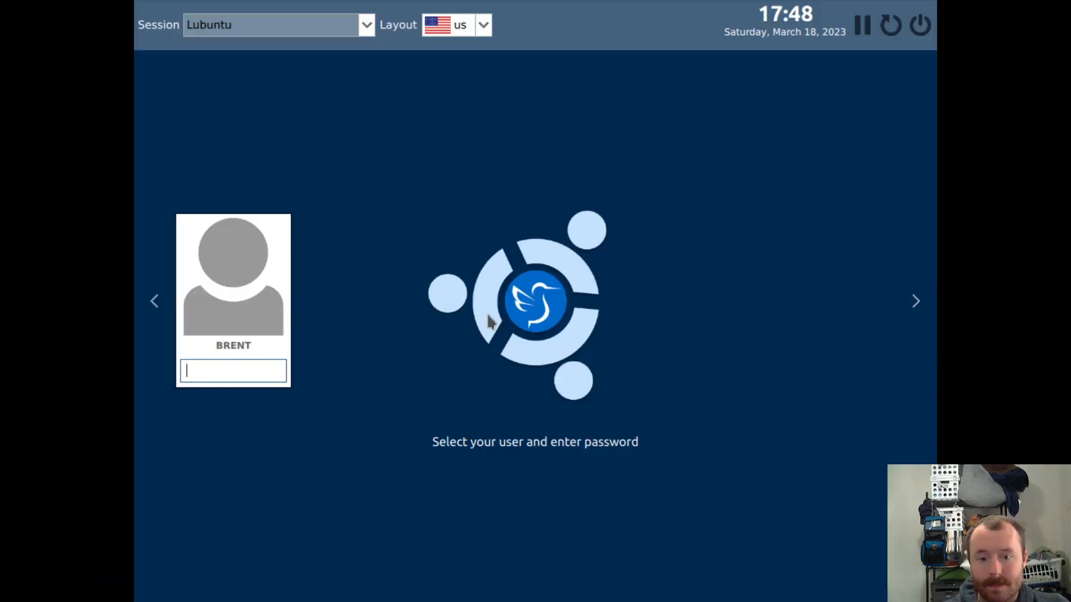
Log in with the account password, keeping the Lubuntu session selected.
{"action": "left_click", "coordinate": [274, 376]}
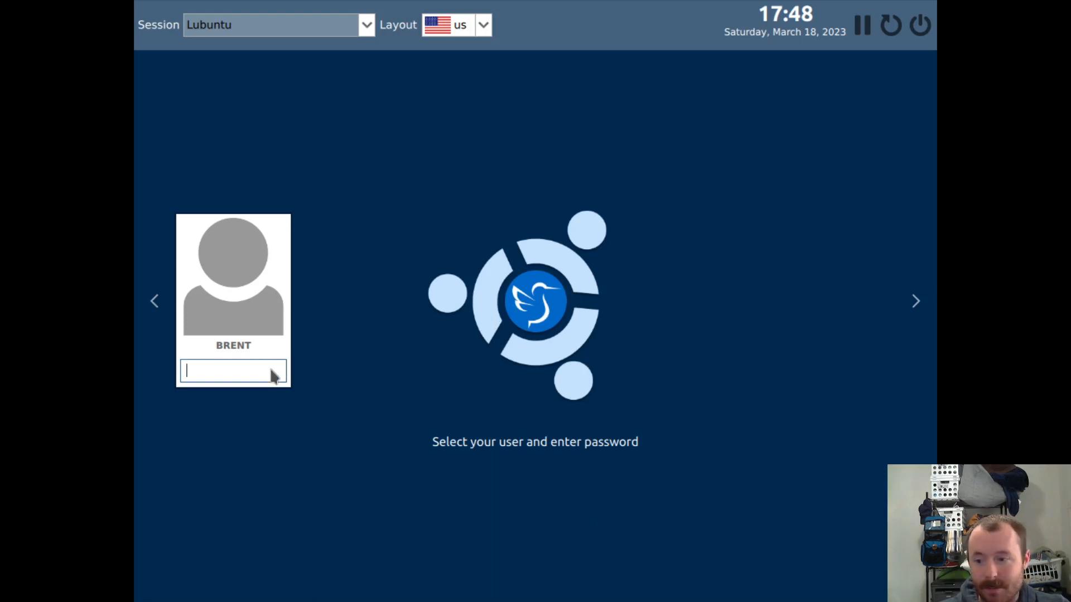
{"action": "type", "text": "••"}
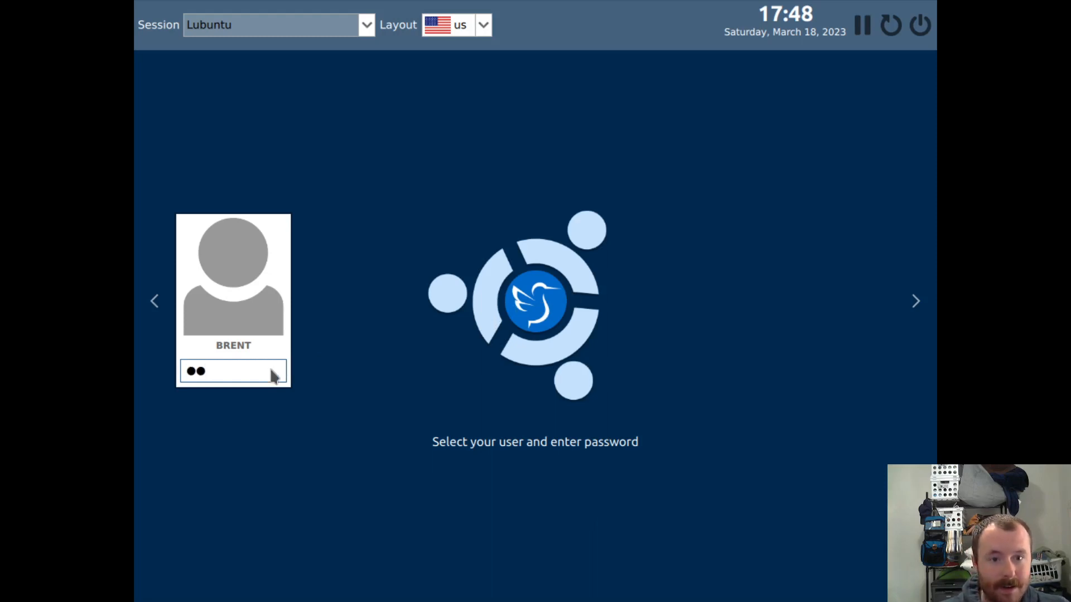
{"action": "left_click", "coordinate": [366, 25]}
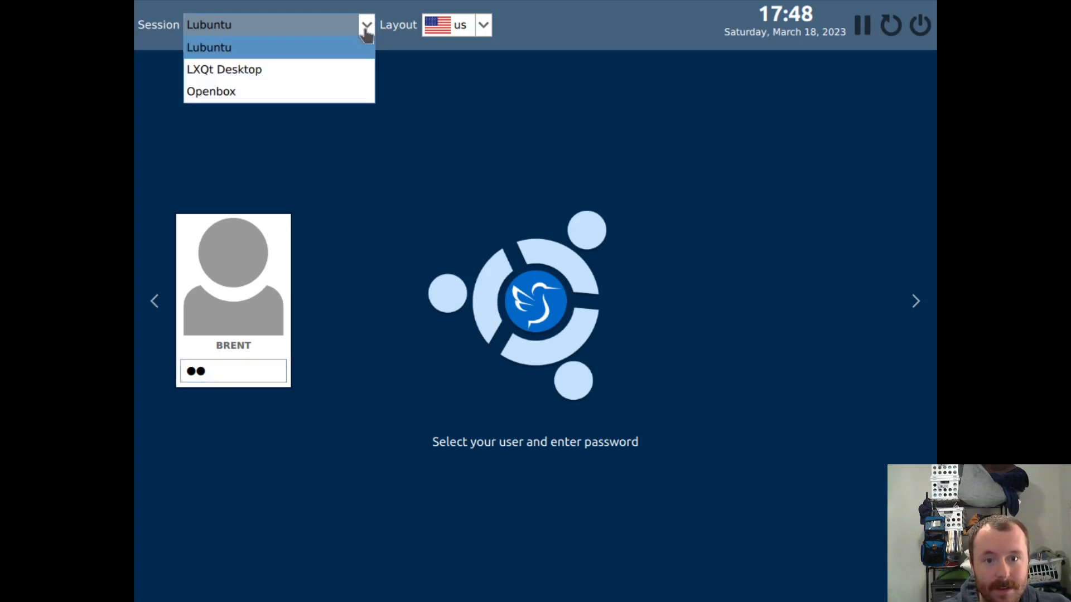
{"action": "left_click", "coordinate": [335, 47]}
{"action": "left_click", "coordinate": [219, 369]}
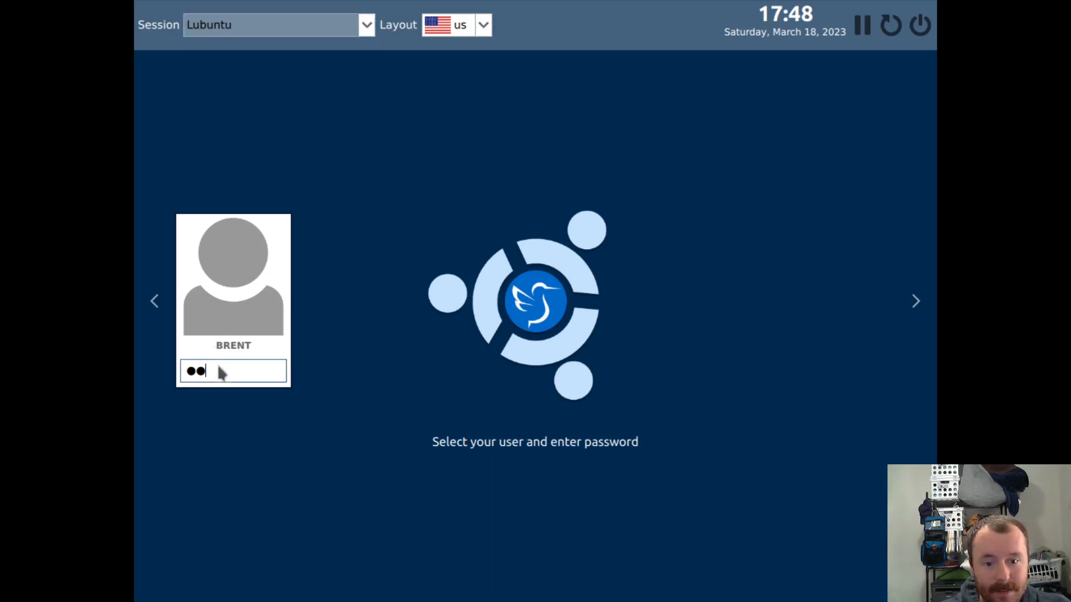
{"action": "key", "text": "Return"}
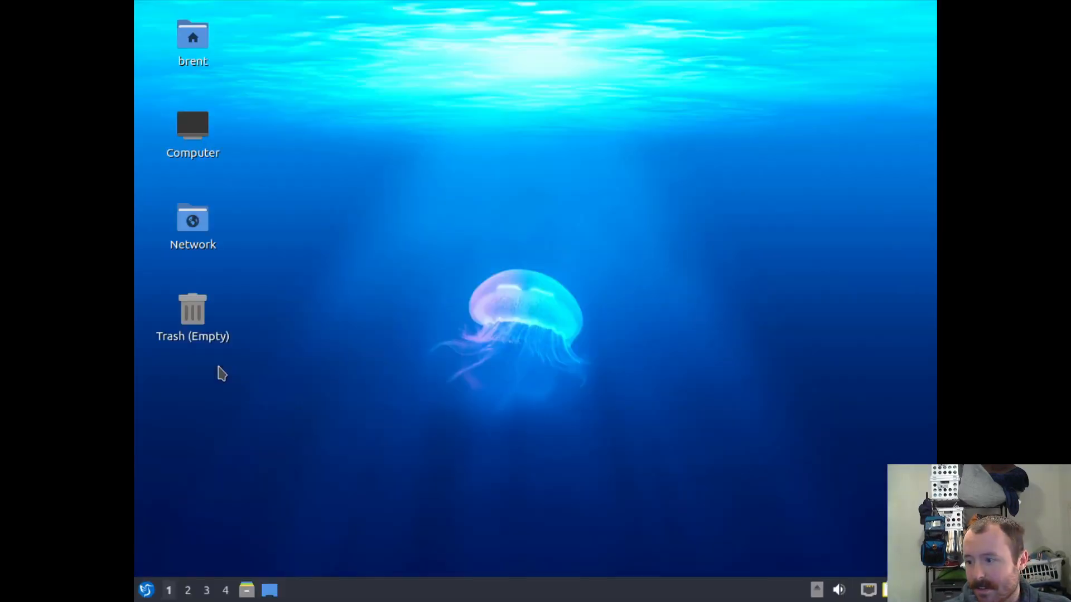
Open Desktop Preferences from the desktop menu and cancel it, then bring up the application menu.
{"action": "right_click", "coordinate": [416, 299]}
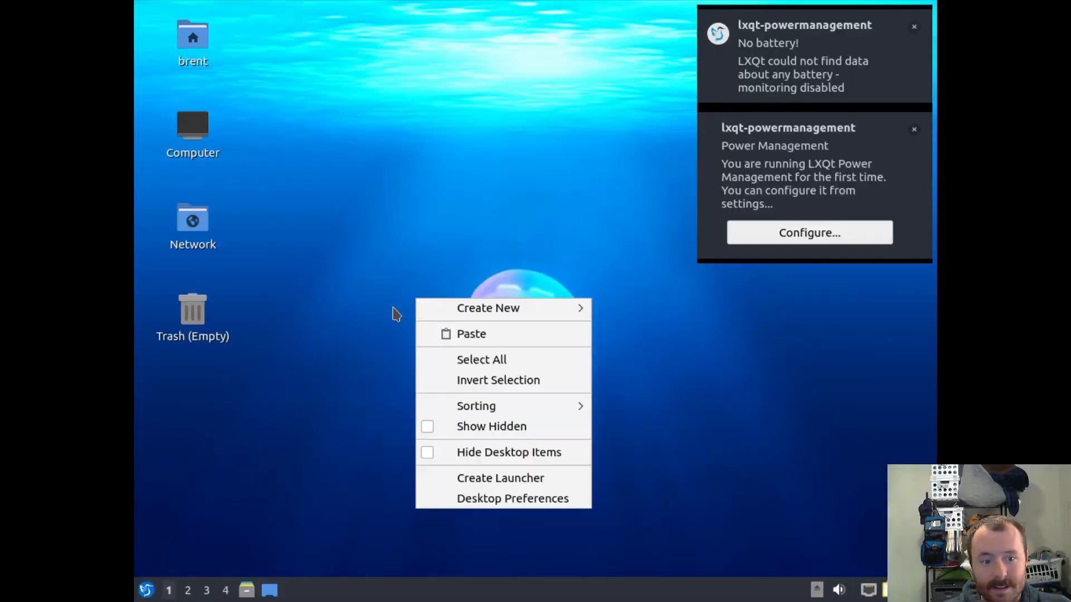
{"action": "left_click", "coordinate": [495, 499]}
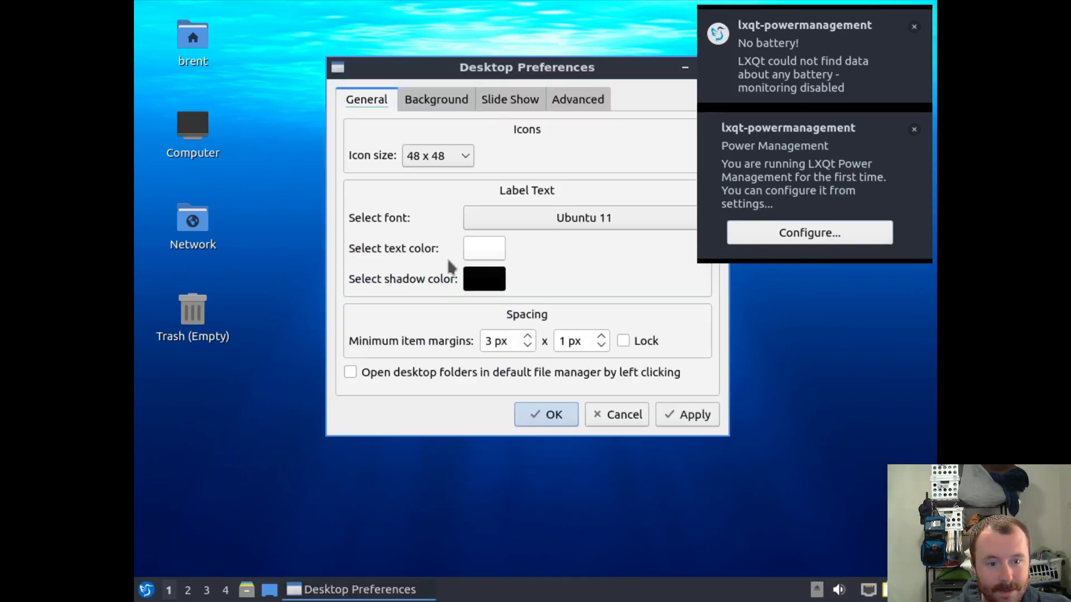
{"action": "left_click", "coordinate": [624, 416]}
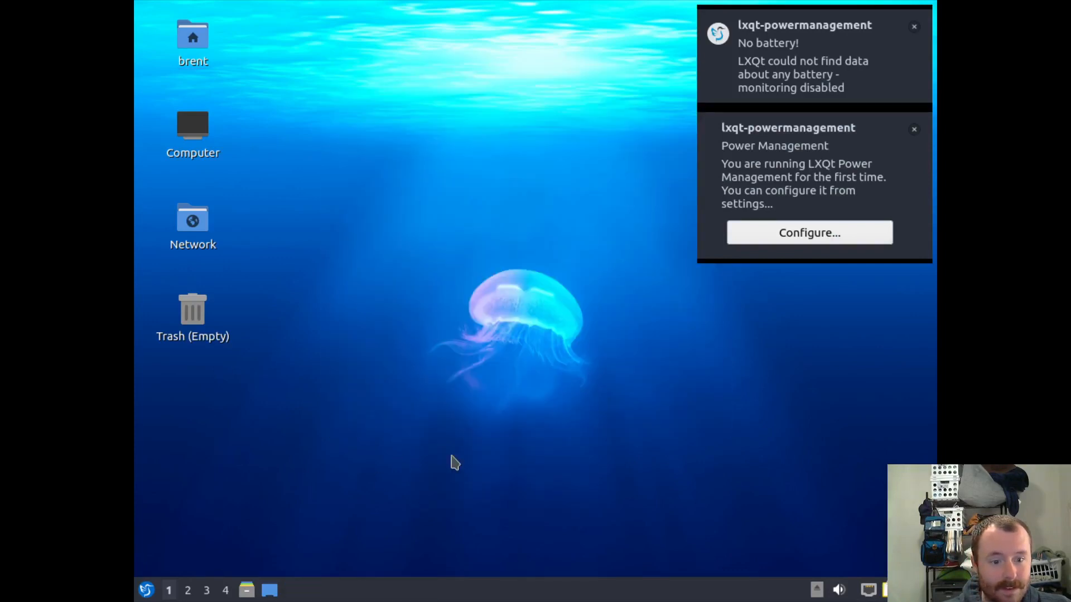
{"action": "left_click", "coordinate": [148, 590]}
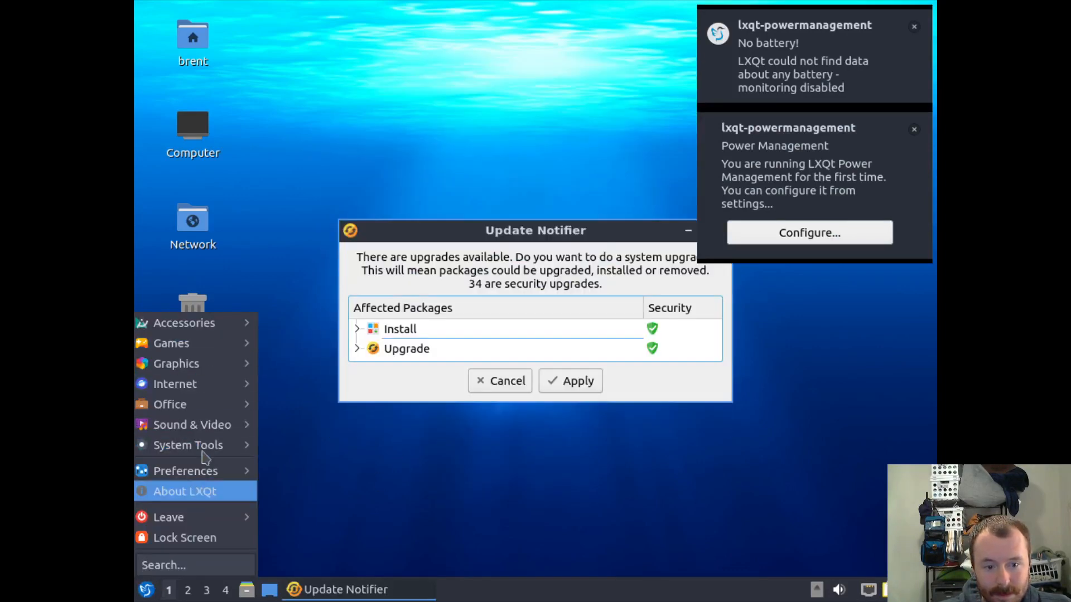
{"action": "mouse_move", "coordinate": [211, 479]}
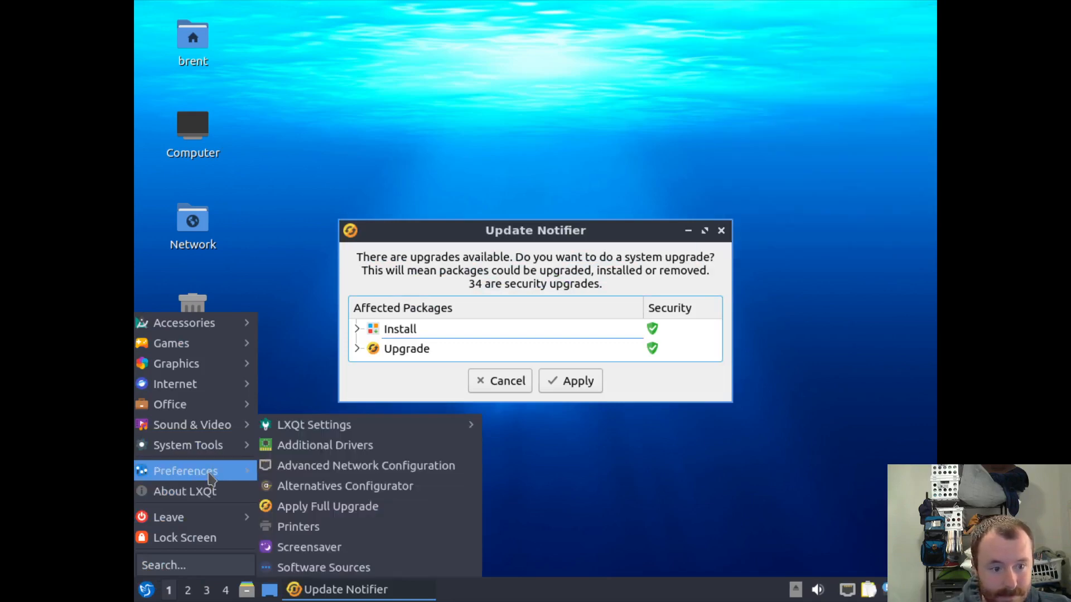
{"action": "left_click", "coordinate": [483, 381]}
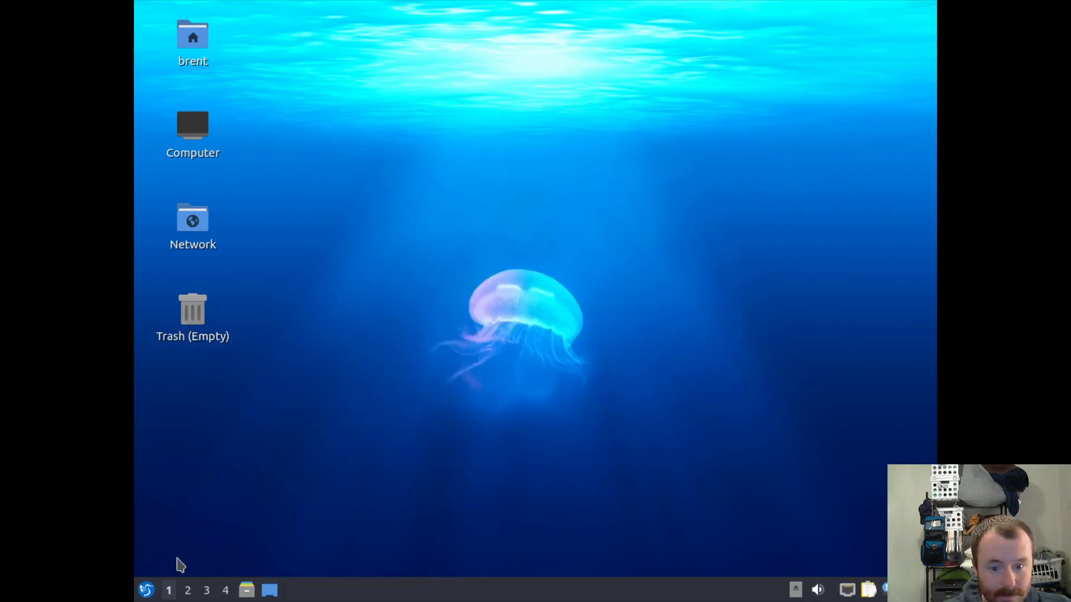
{"action": "left_click", "coordinate": [147, 590]}
{"action": "mouse_move", "coordinate": [190, 471]}
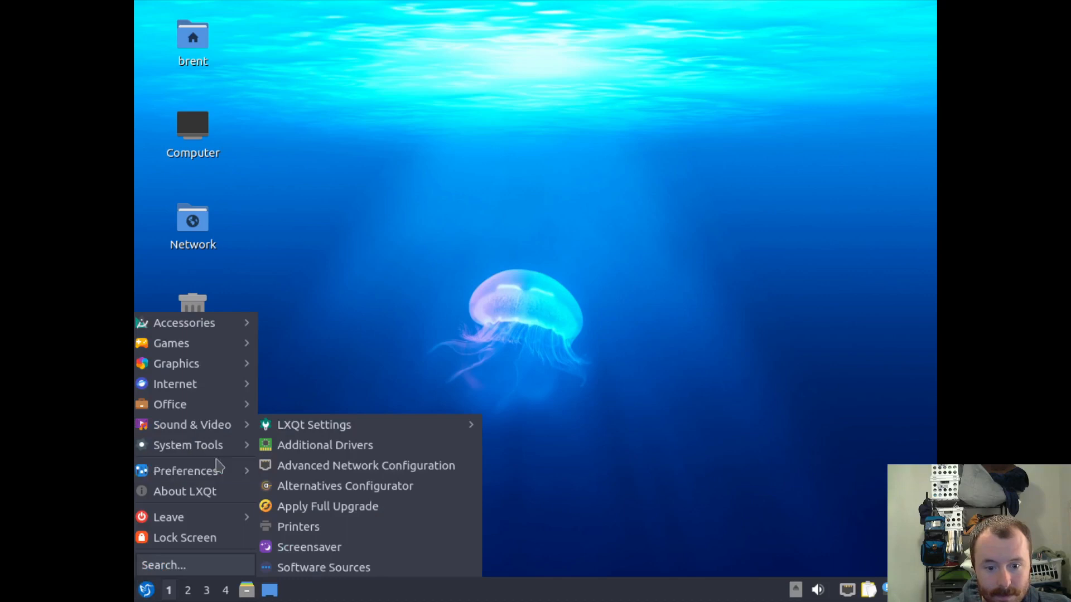
{"action": "mouse_move", "coordinate": [347, 434]}
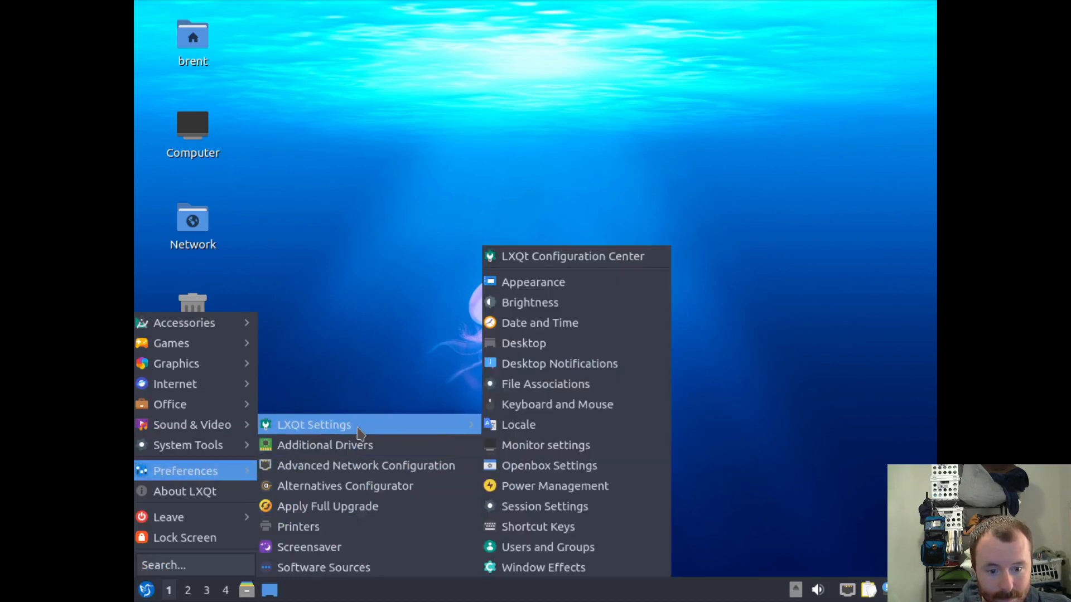
{"action": "left_click", "coordinate": [515, 283]}
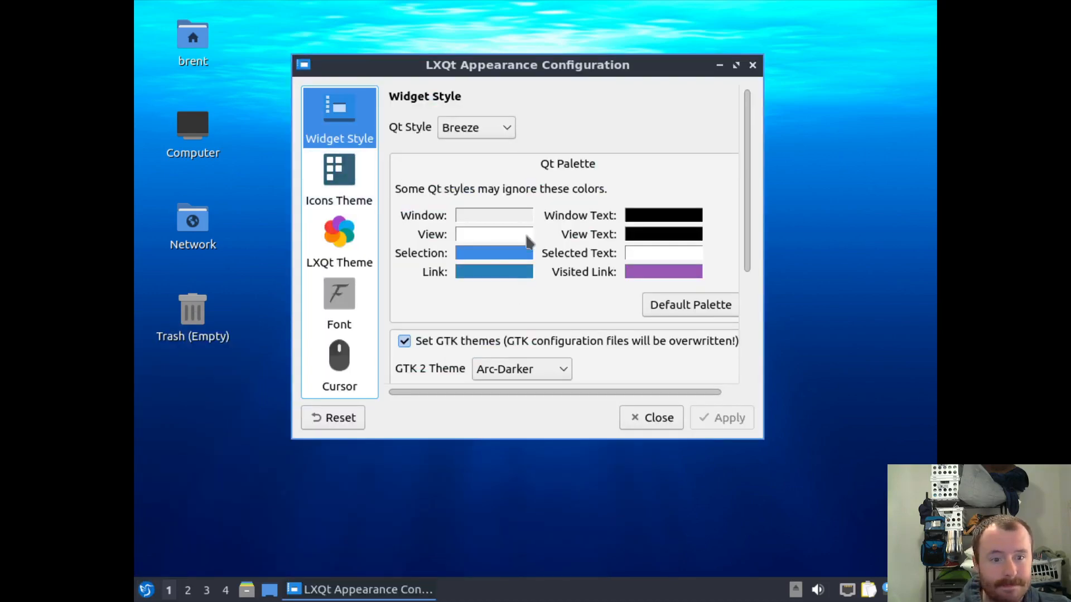
{"action": "scroll", "coordinate": [525, 234], "scroll_direction": "down", "scroll_amount": 5}
{"action": "scroll", "coordinate": [504, 354], "scroll_direction": "up", "scroll_amount": 3}
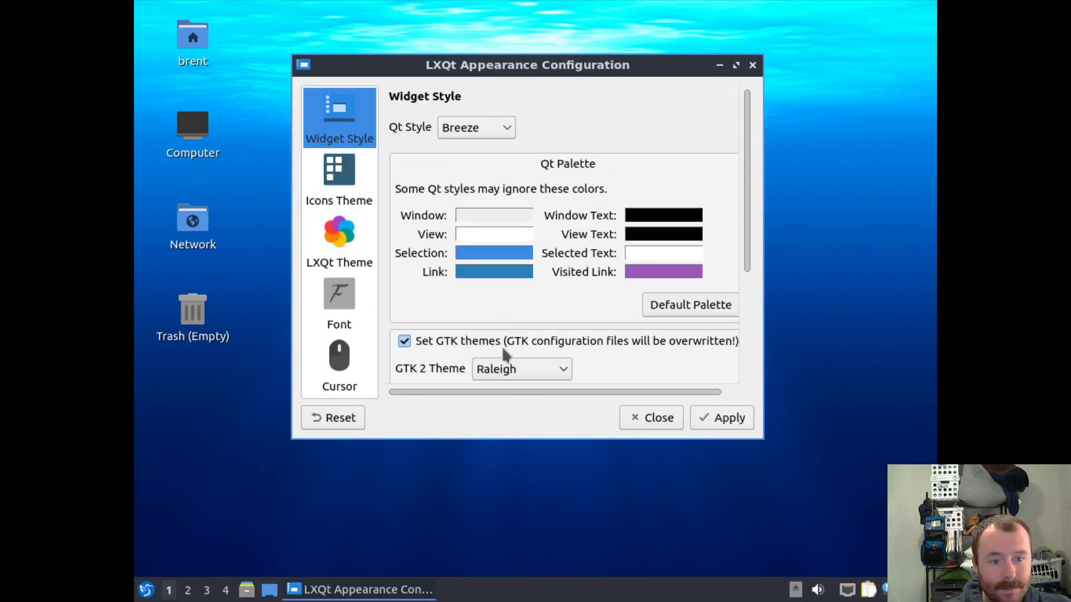
{"action": "scroll", "coordinate": [507, 370], "scroll_direction": "up", "scroll_amount": 7}
{"action": "scroll", "coordinate": [504, 372], "scroll_direction": "up", "scroll_amount": 1}
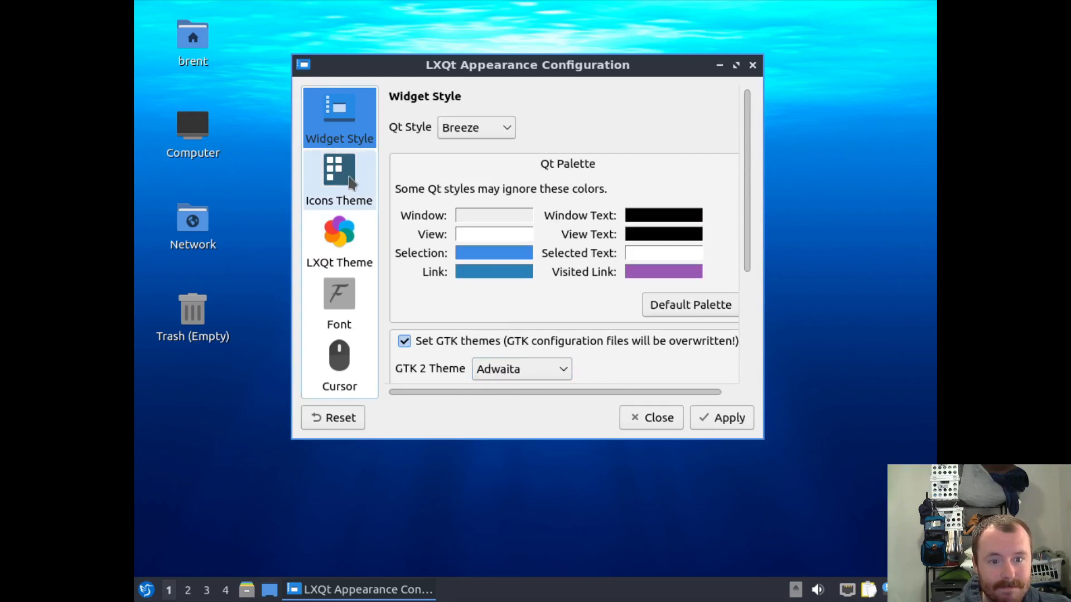
{"action": "left_click", "coordinate": [339, 360]}
{"action": "left_click", "coordinate": [651, 418]}
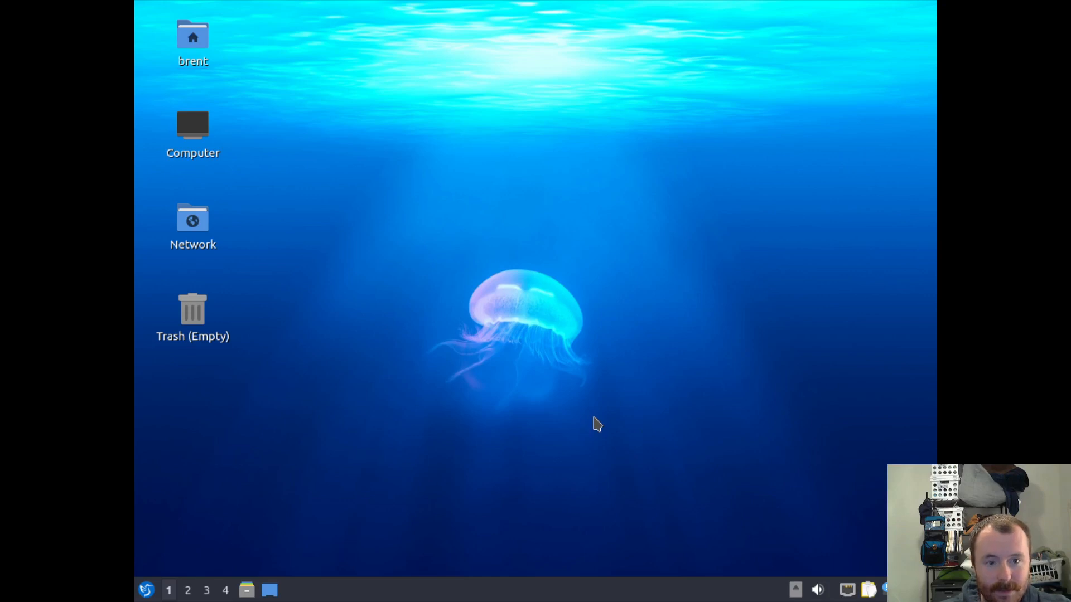
Reopen the Appearance settings from the 'ar' menu search, look through them, then close the window.
{"action": "left_click", "coordinate": [147, 590]}
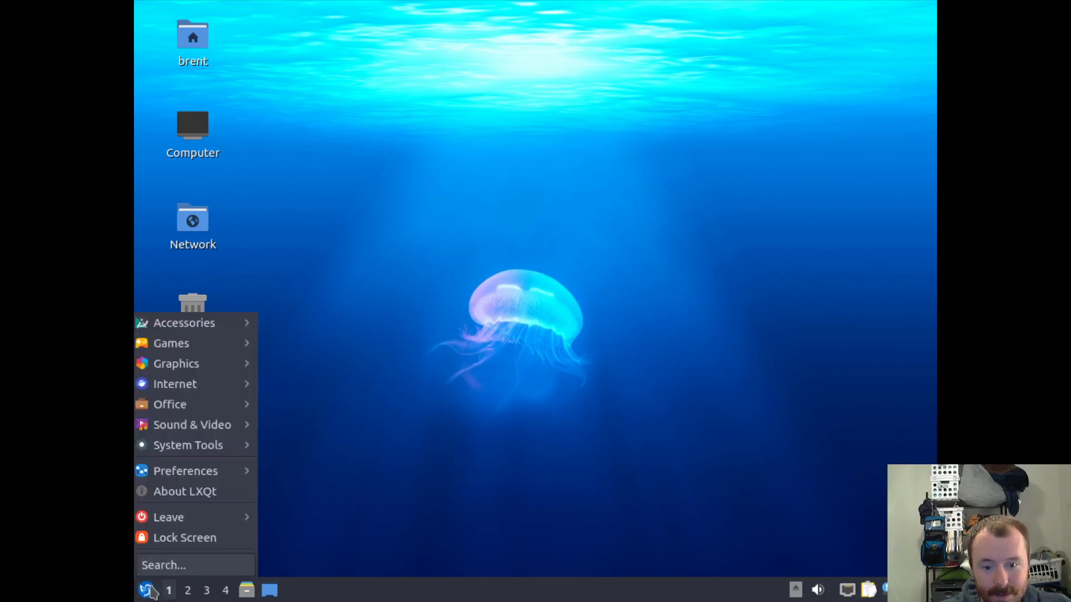
{"action": "type", "text": "ara"}
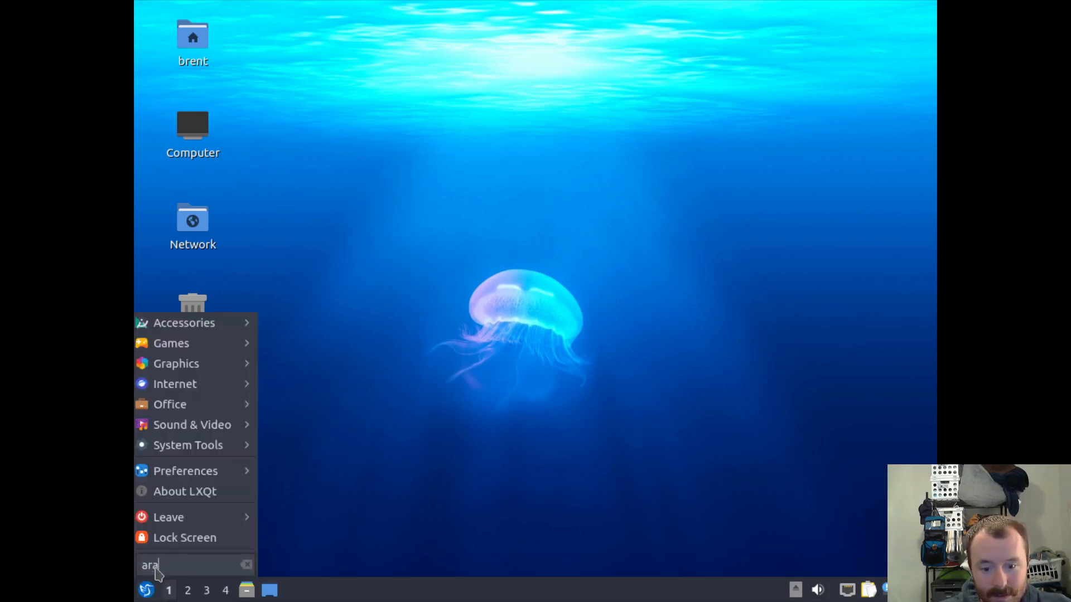
{"action": "left_click", "coordinate": [190, 541]}
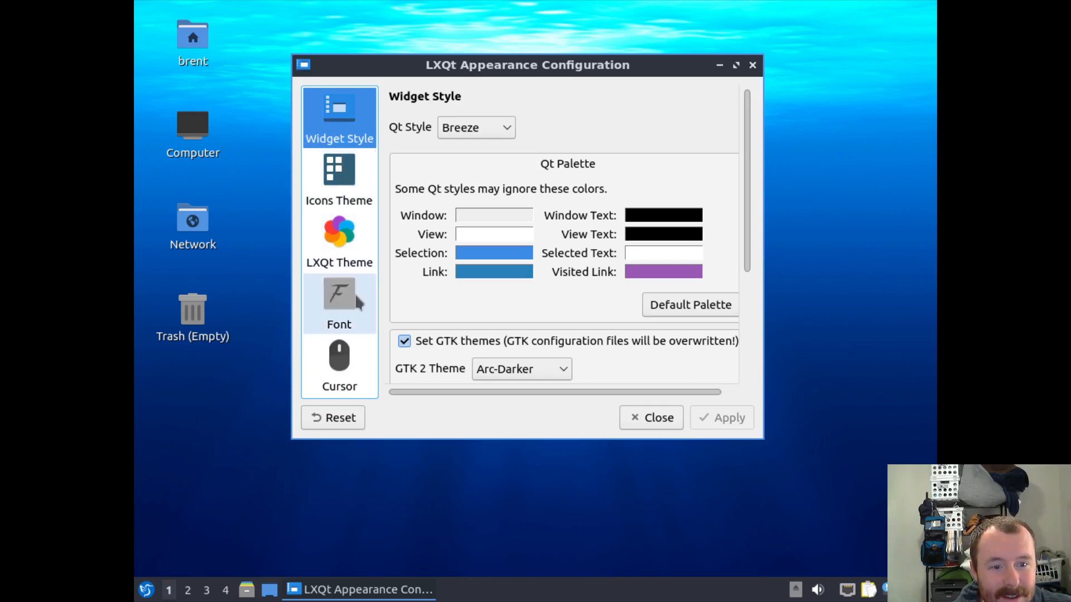
{"action": "scroll", "coordinate": [592, 192], "scroll_direction": "down", "scroll_amount": 3}
{"action": "scroll", "coordinate": [593, 192], "scroll_direction": "down", "scroll_amount": 1}
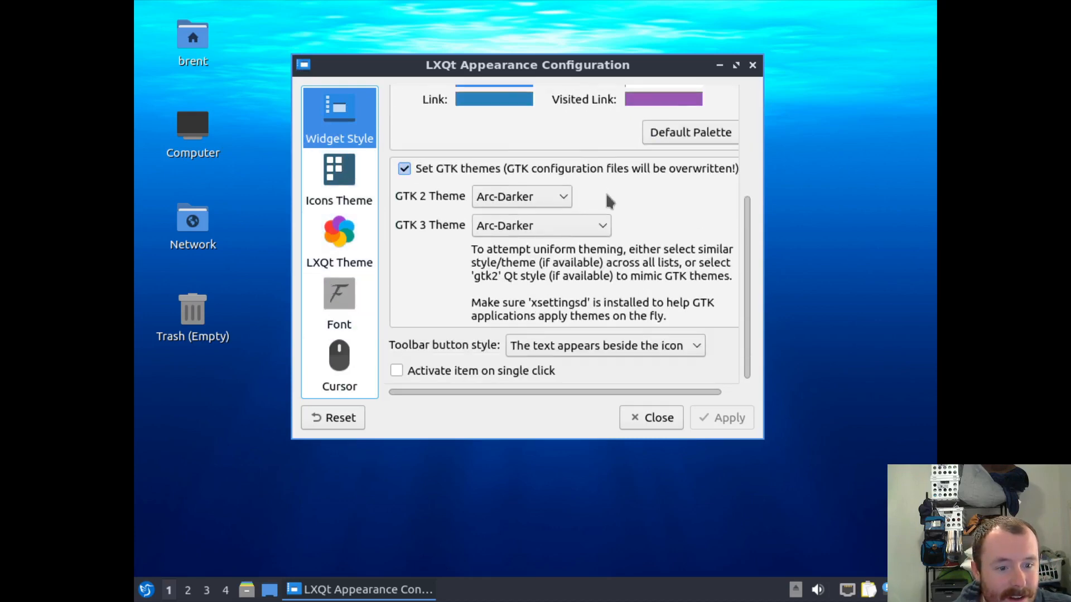
{"action": "left_click_drag", "start_coordinate": [762, 438], "coordinate": [835, 482]}
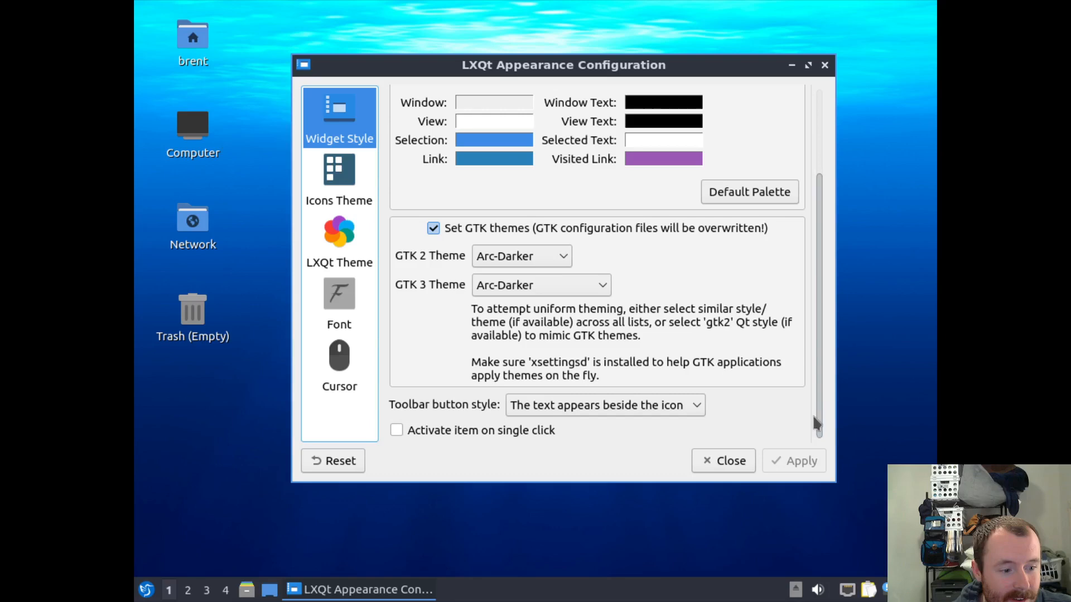
{"action": "left_click", "coordinate": [824, 66]}
Search the application menu for 'display' and 'graph', browse the categories, then start a fresh search.
{"action": "left_click", "coordinate": [147, 591]}
{"action": "type", "text": "display"}
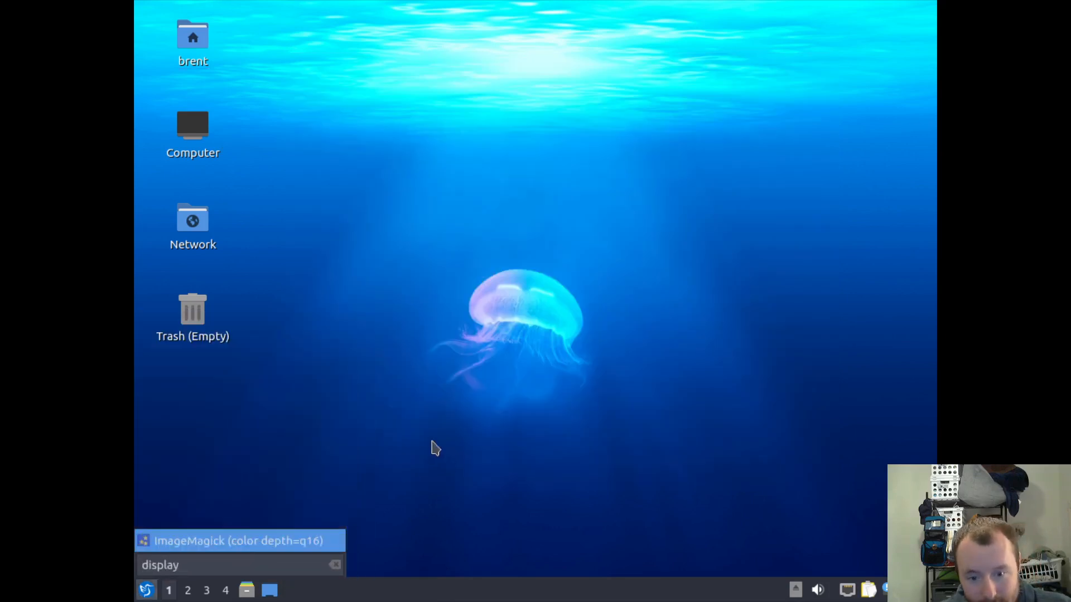
{"action": "key", "text": "BackSpace"}
{"action": "key", "text": "BackSpace"}
{"action": "key", "text": "BackSpace"}
{"action": "key", "text": "BackSpace"}
{"action": "key", "text": "BackSpace"}
{"action": "key", "text": "BackSpace"}
{"action": "key", "text": "BackSpace"}
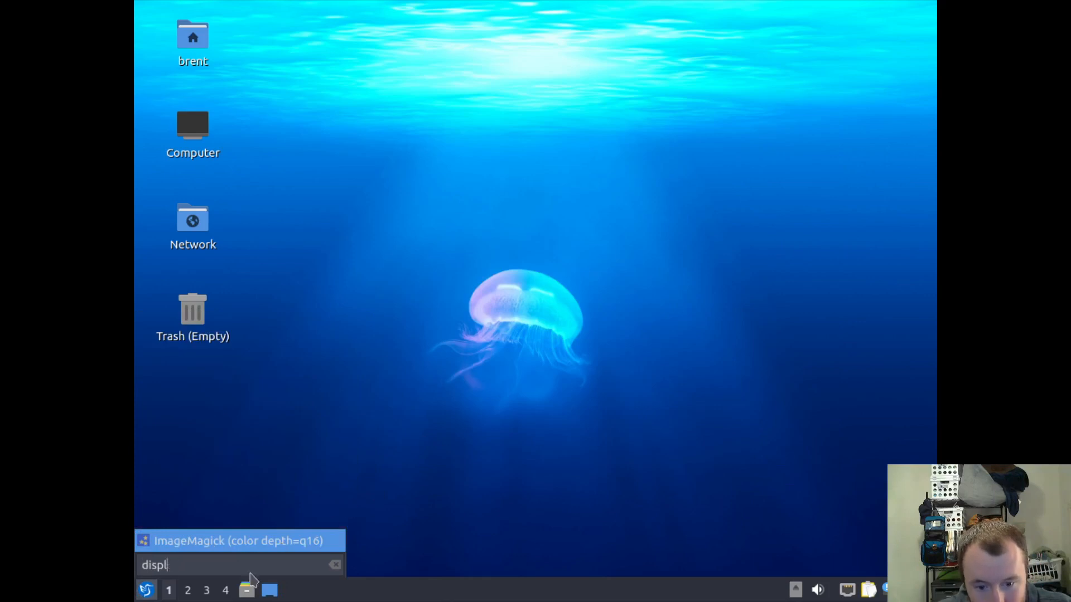
{"action": "type", "text": "graph"}
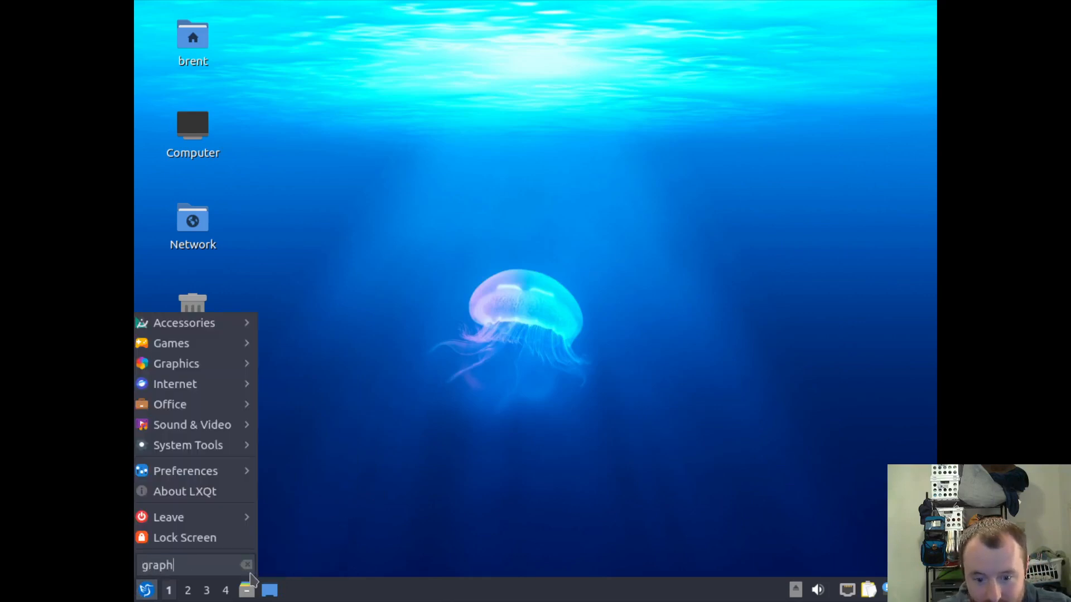
{"action": "key", "text": "BackSpace"}
{"action": "key", "text": "BackSpace"}
{"action": "key", "text": "BackSpace"}
{"action": "key", "text": "BackSpace"}
{"action": "key", "text": "BackSpace"}
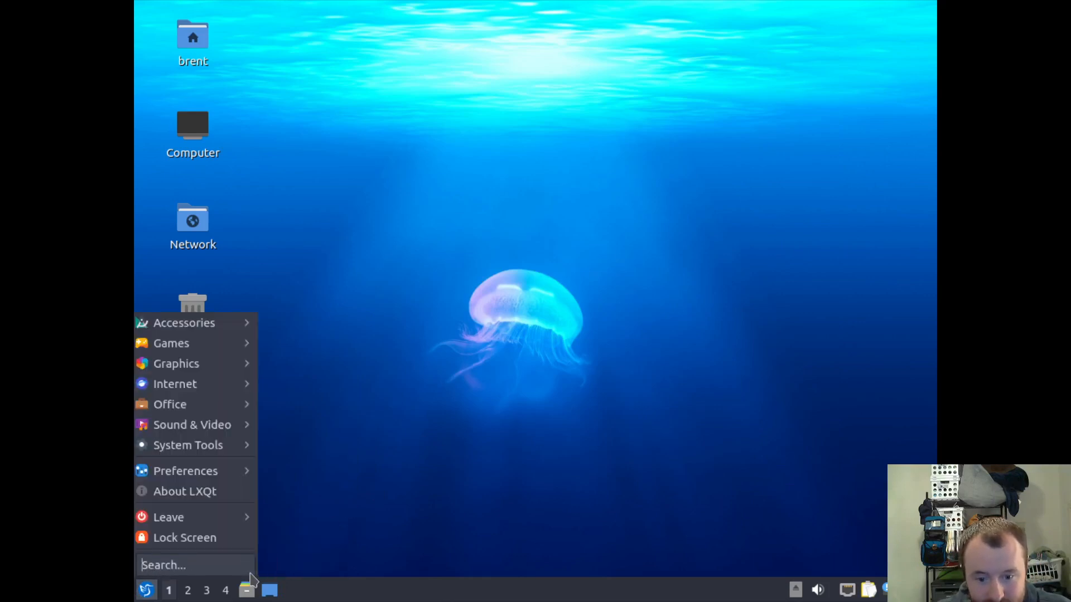
{"action": "mouse_move", "coordinate": [229, 332]}
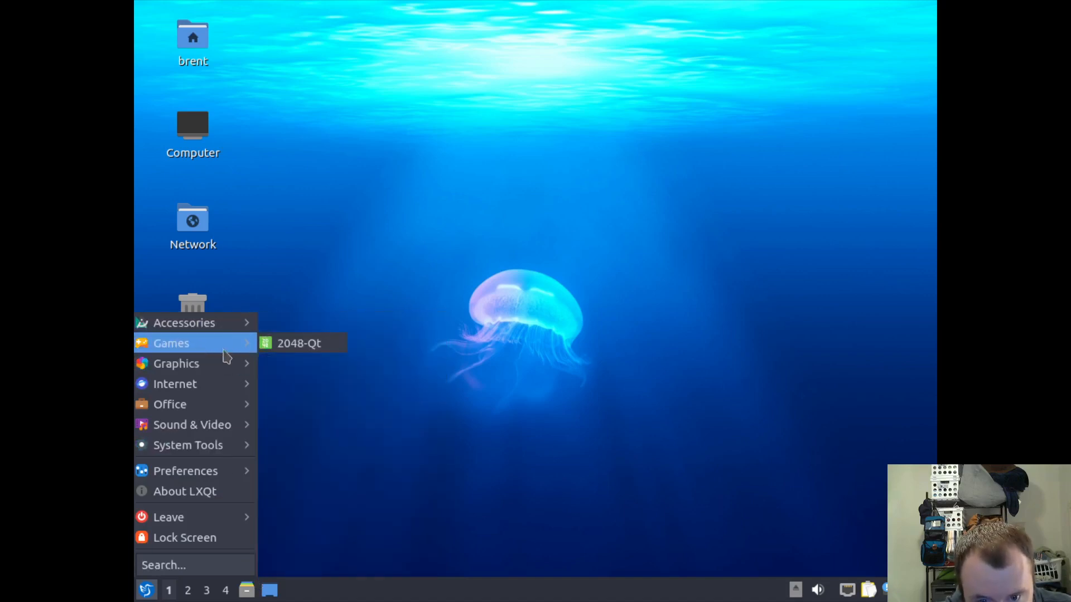
{"action": "mouse_move", "coordinate": [232, 373]}
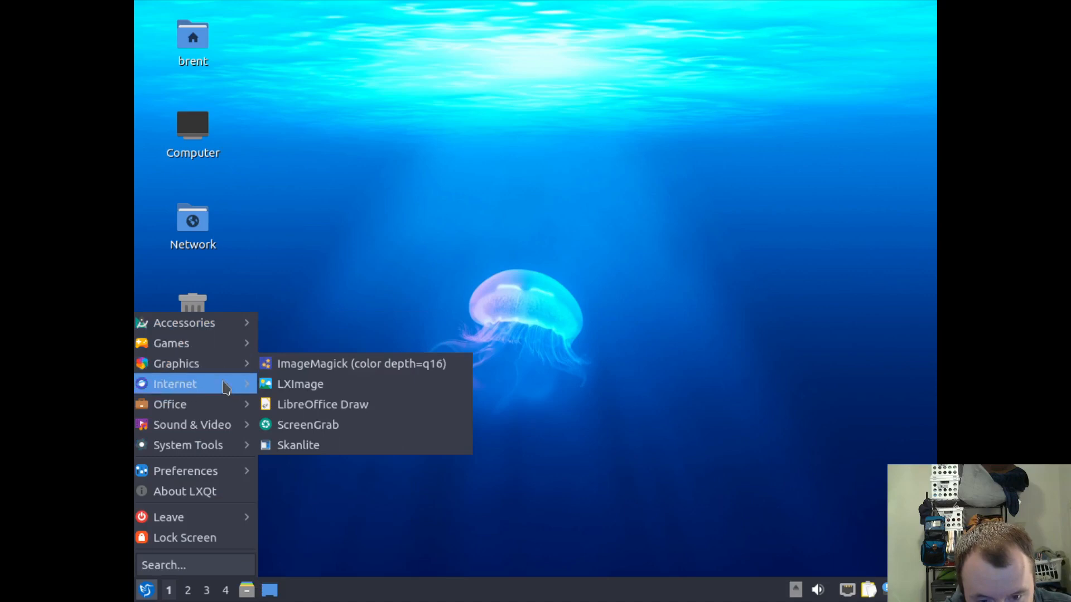
{"action": "left_click", "coordinate": [188, 567]}
Launch QTerminal via a 'term' search and list the display modes with xrandr, after trying arandr.
{"action": "type", "text": "term"}
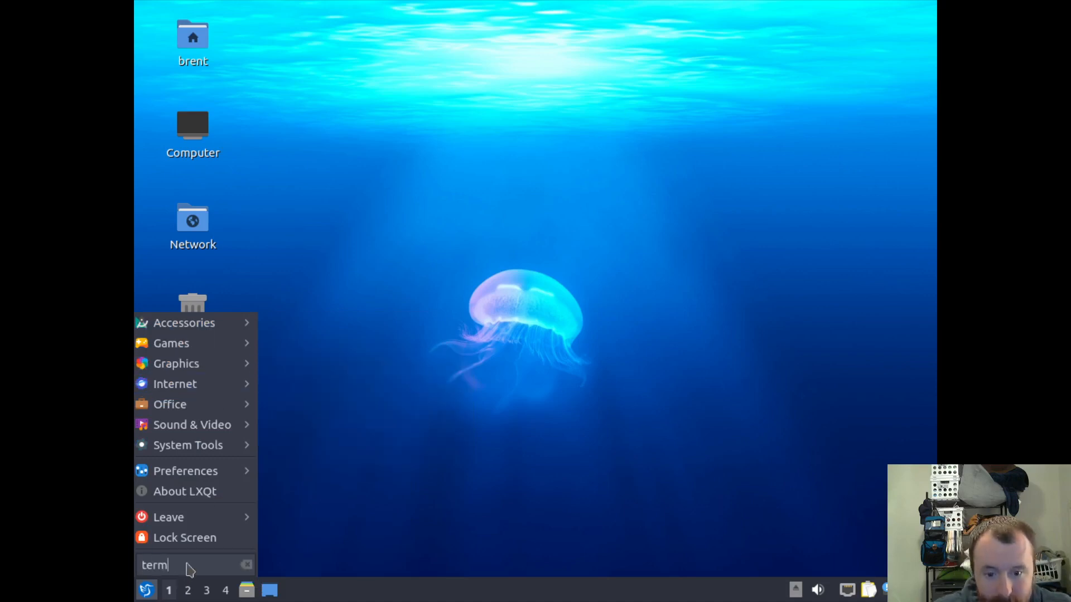
{"action": "left_click", "coordinate": [194, 525]}
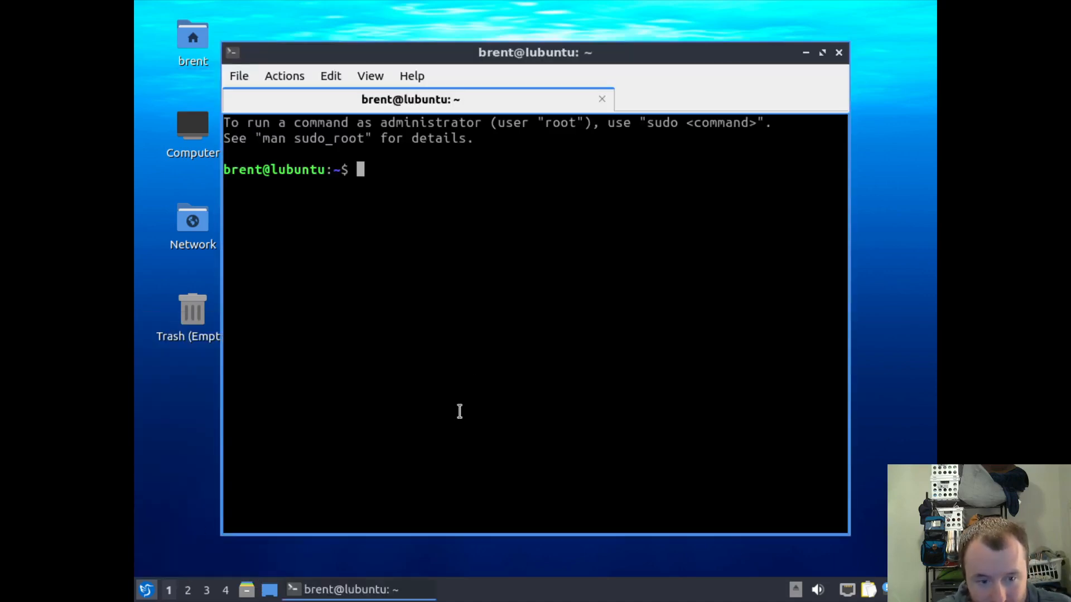
{"action": "type", "text": "arandr"}
{"action": "key", "text": "Return"}
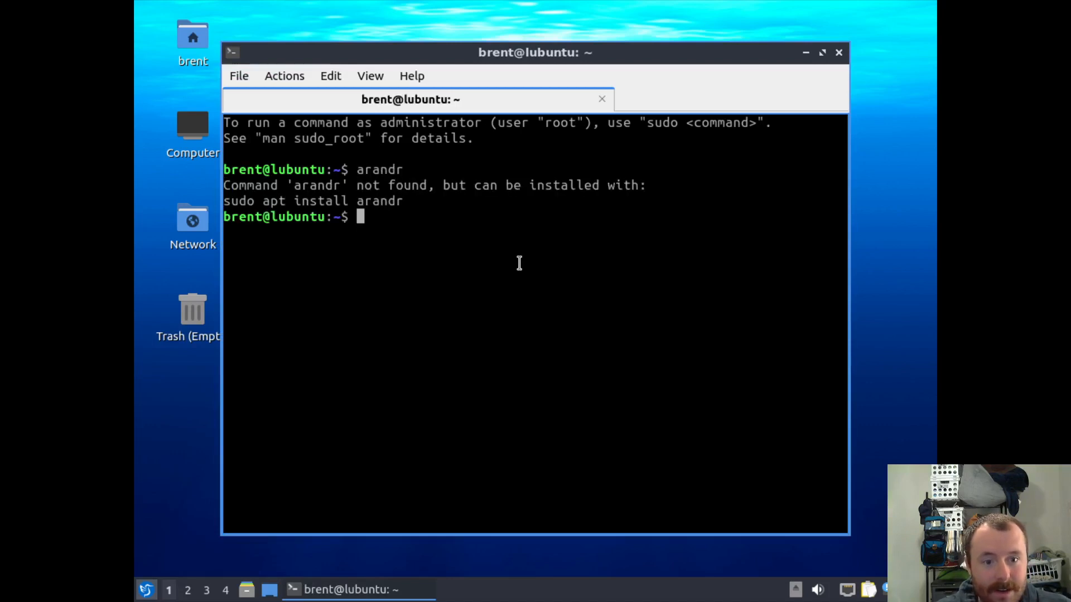
{"action": "type", "text": "xrandr"}
{"action": "key", "text": "Return"}
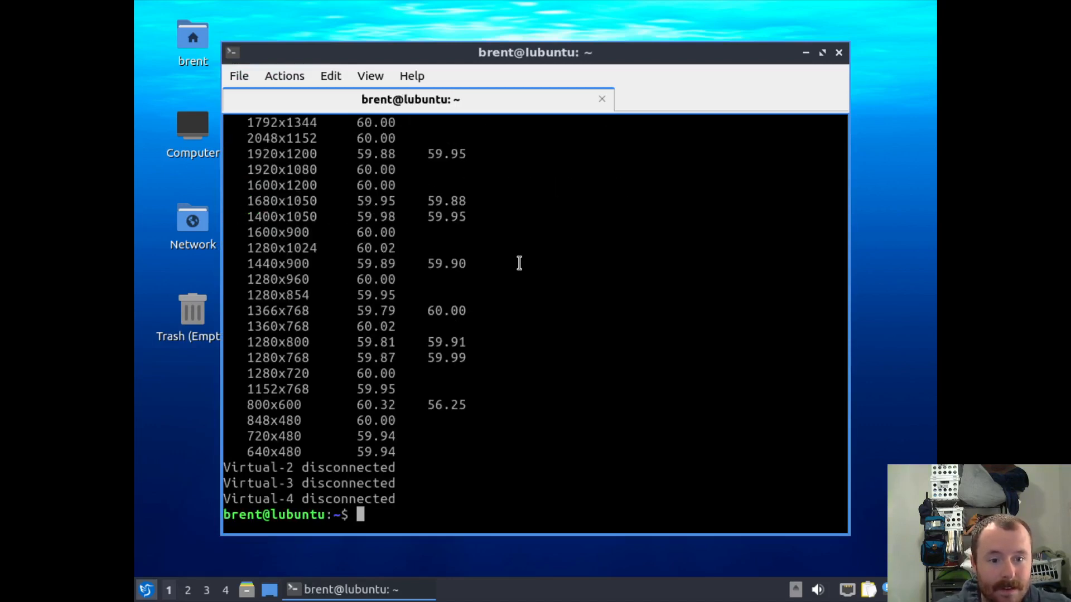
{"action": "scroll", "coordinate": [519, 263], "scroll_direction": "up", "scroll_amount": 5}
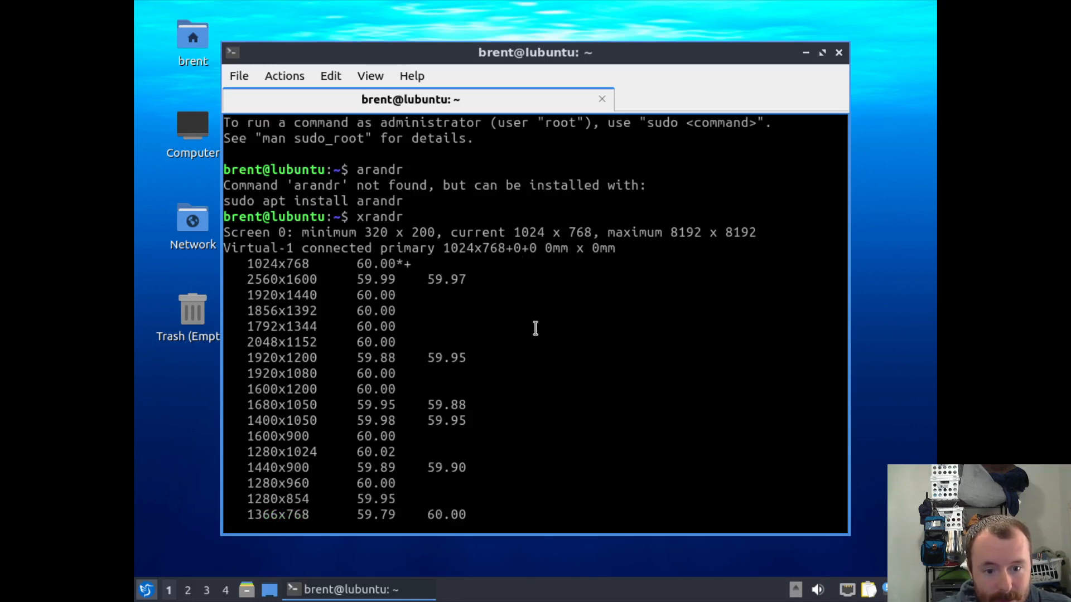
{"action": "scroll", "coordinate": [535, 329], "scroll_direction": "down", "scroll_amount": 5}
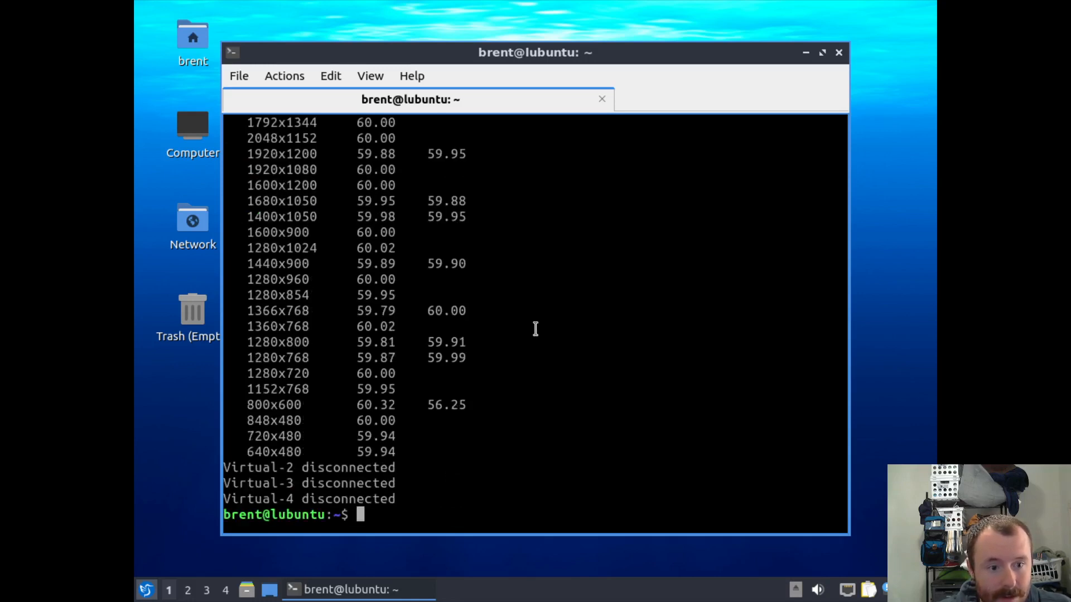
Switch the screen to 1920x1080 with xrandr -s, then centre the terminal window and make it taller.
{"action": "type", "text": "xrandr -"}
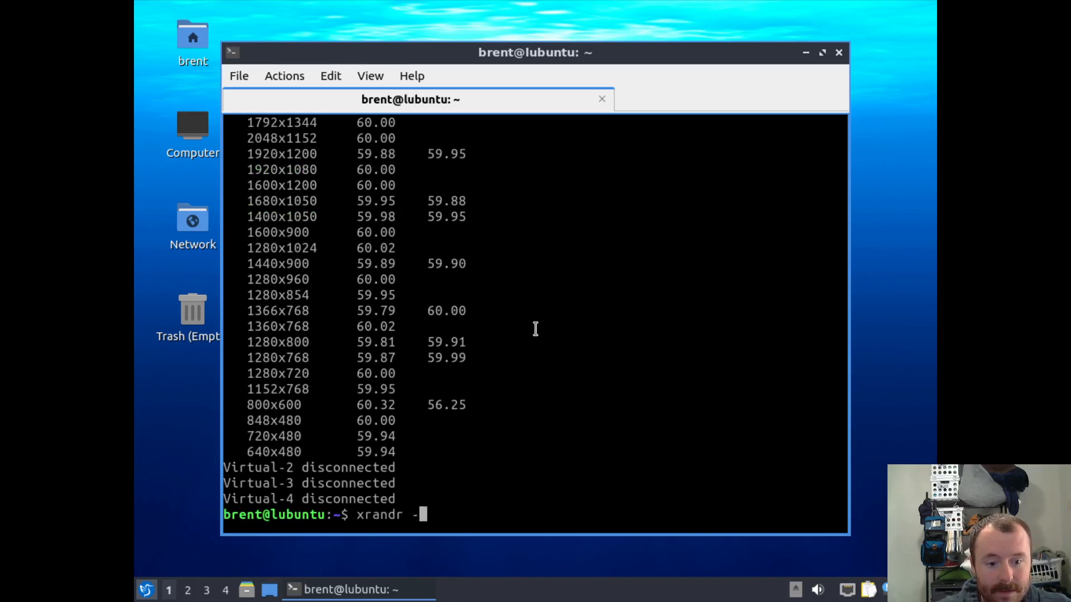
{"action": "key", "text": "Tab"}
{"action": "key", "text": "Tab"}
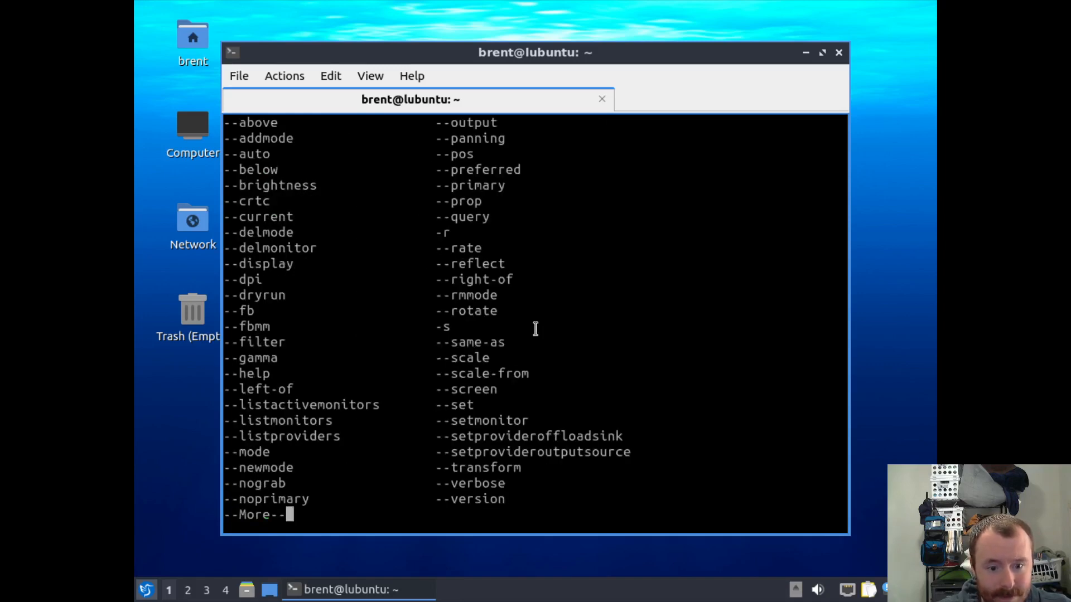
{"action": "type", "text": "qs 192"}
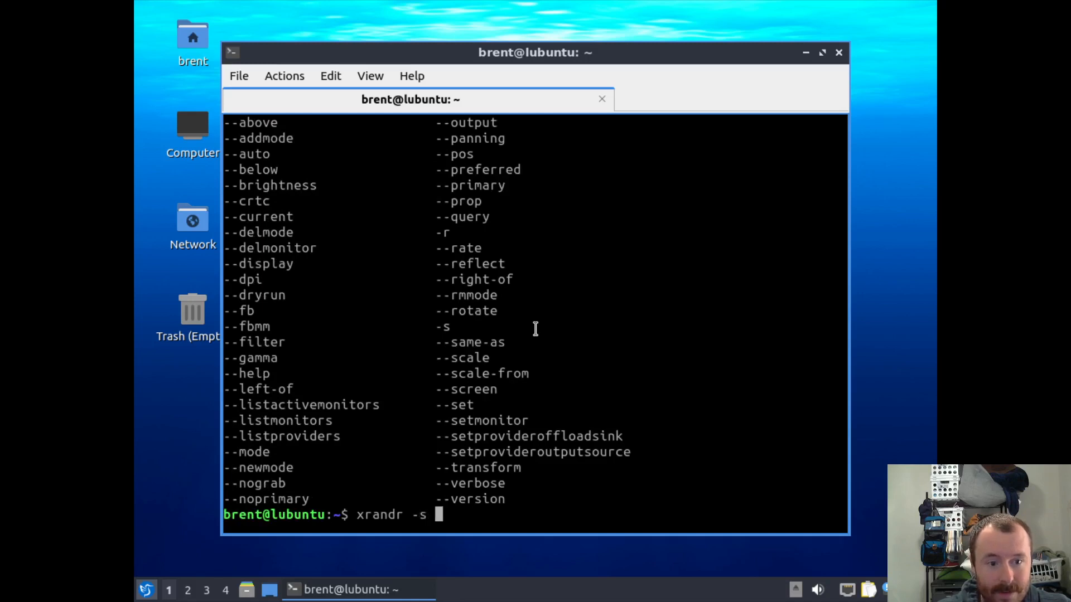
{"action": "type", "text": "0x1080"}
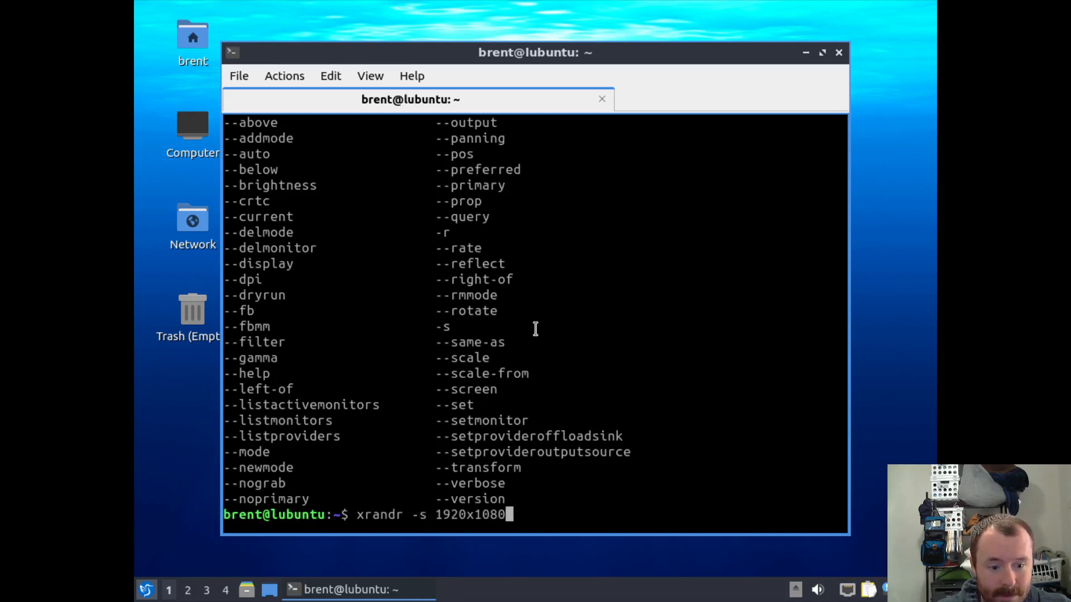
{"action": "key", "text": "Return"}
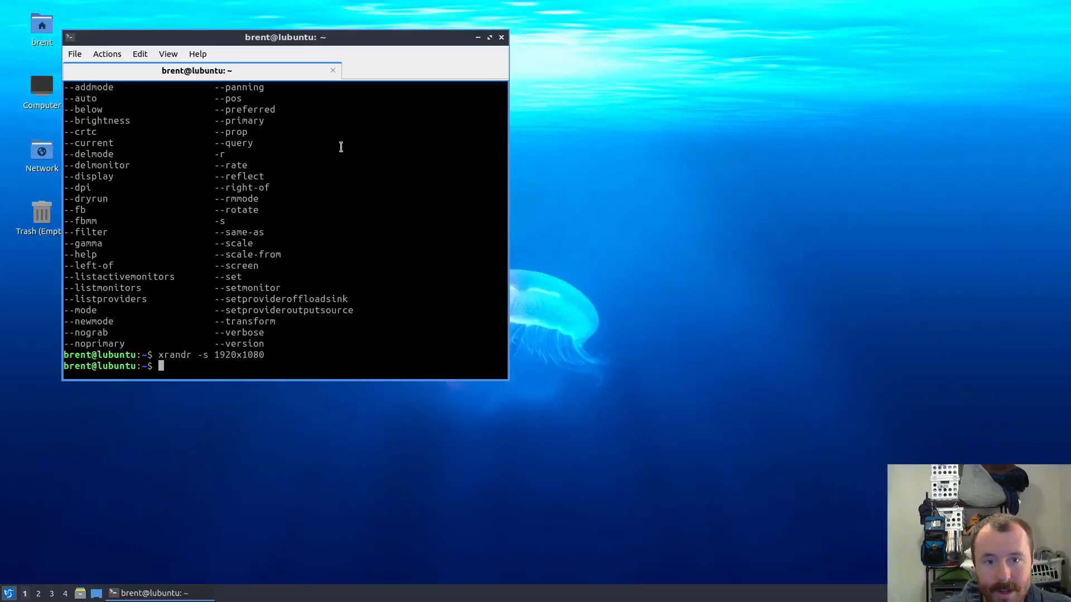
{"action": "left_click_drag", "start_coordinate": [447, 53], "coordinate": [616, 123]}
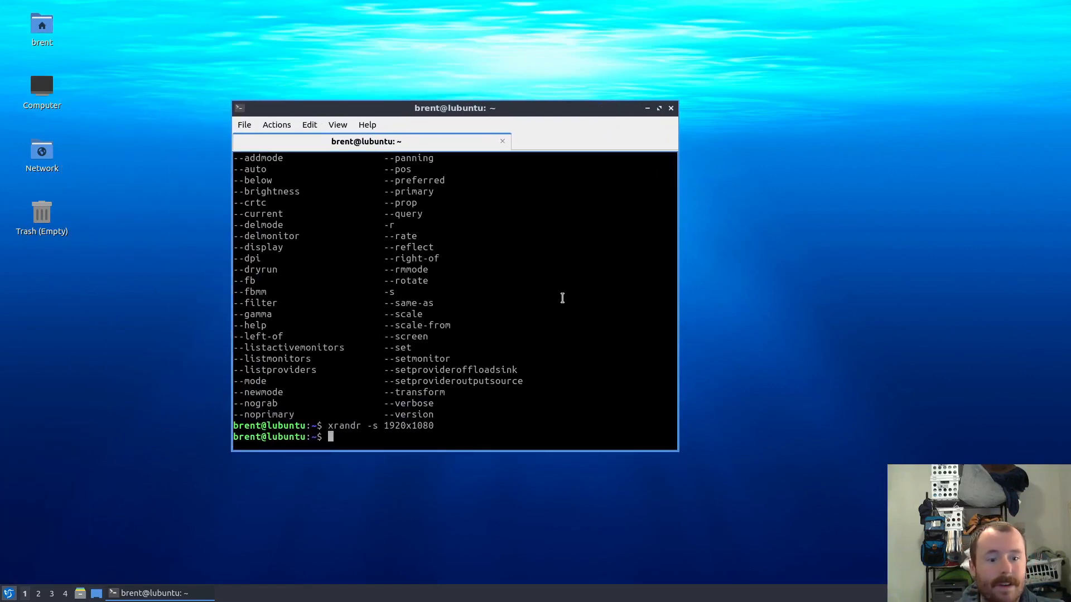
{"action": "left_click_drag", "start_coordinate": [447, 101], "coordinate": [383, 93]}
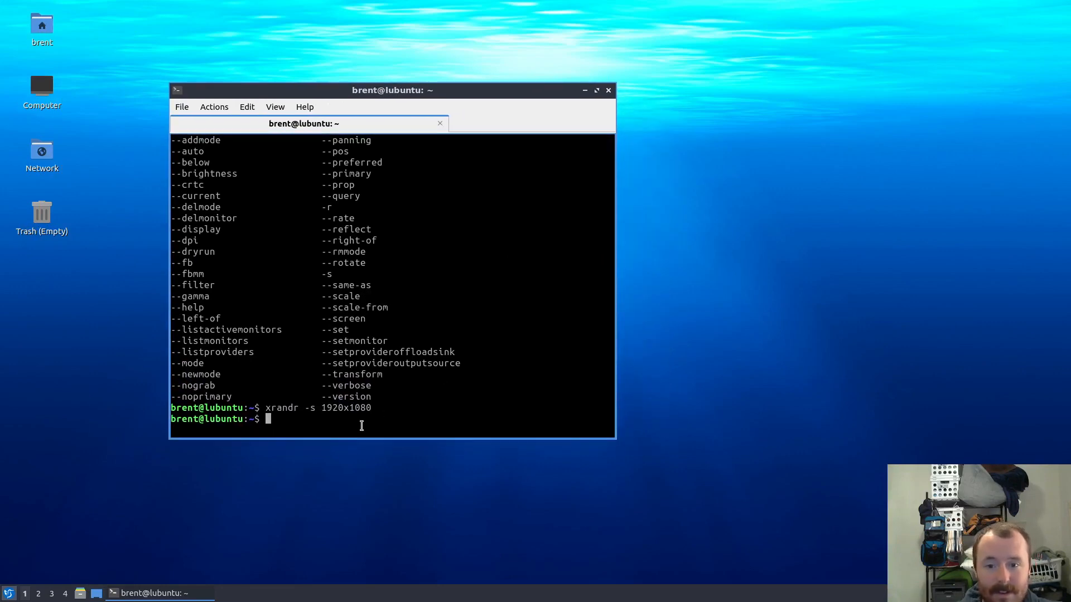
Run sudo apt update, then sudo apt upgrade, and confirm upgrading the 83 packages.
{"action": "type", "text": "sudo "}
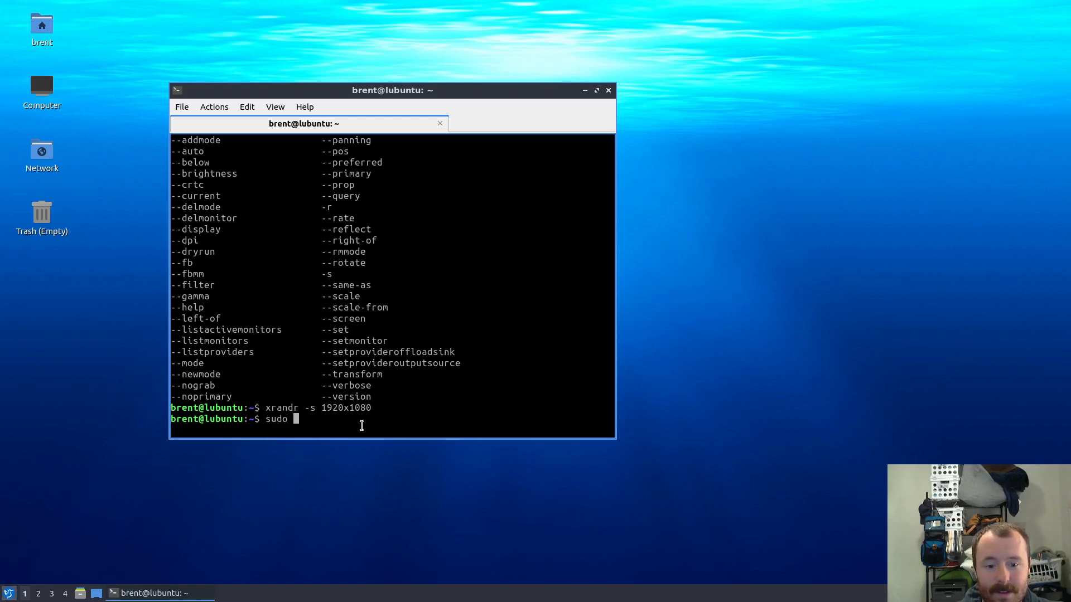
{"action": "type", "text": "apt update"}
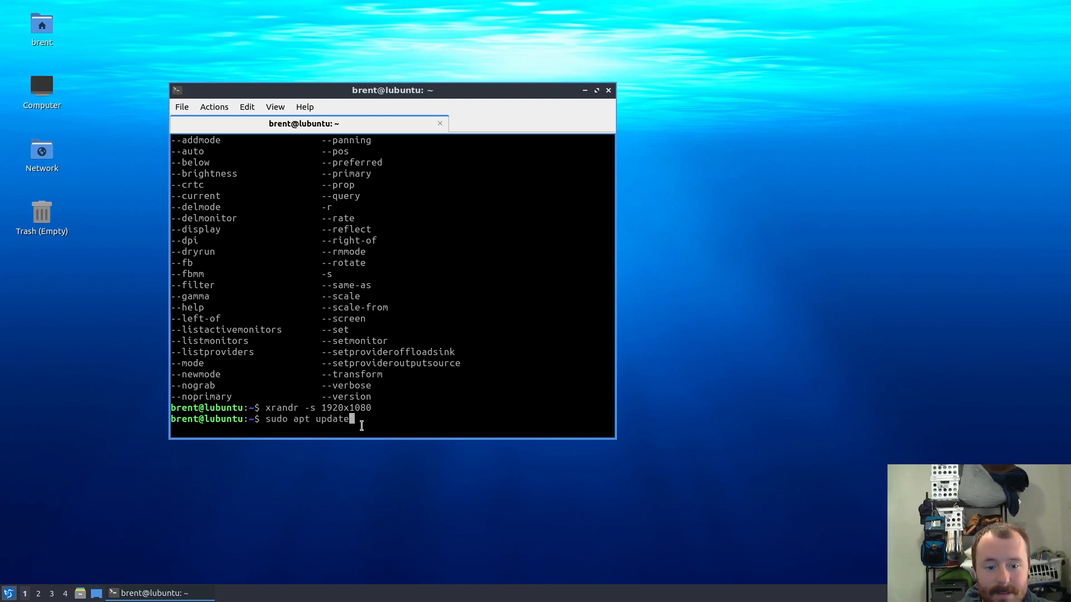
{"action": "key", "text": "Return"}
{"action": "key", "text": "Return"}
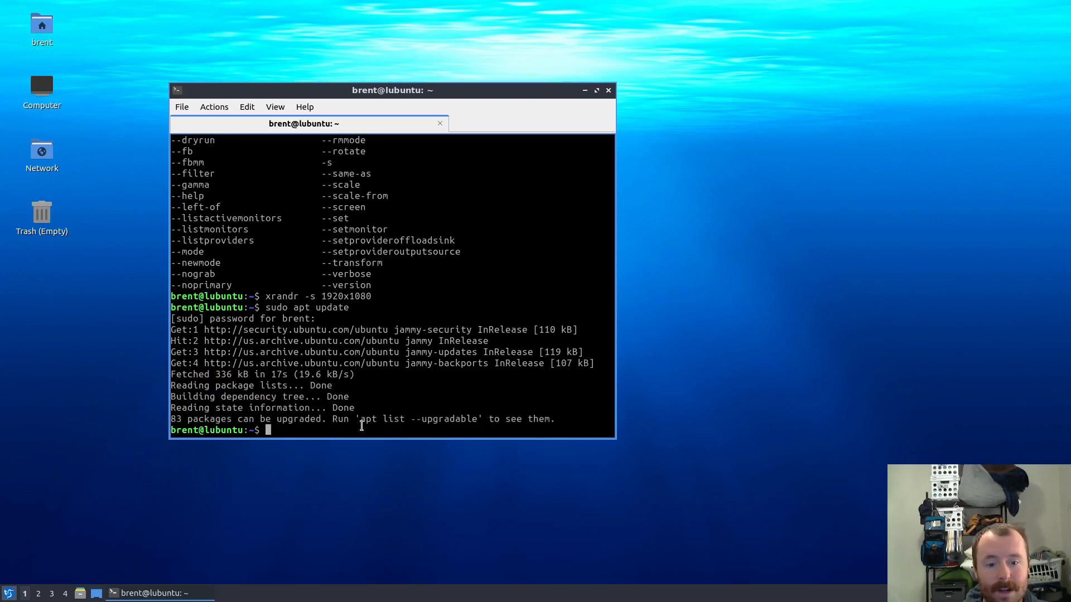
{"action": "key", "text": "Up"}
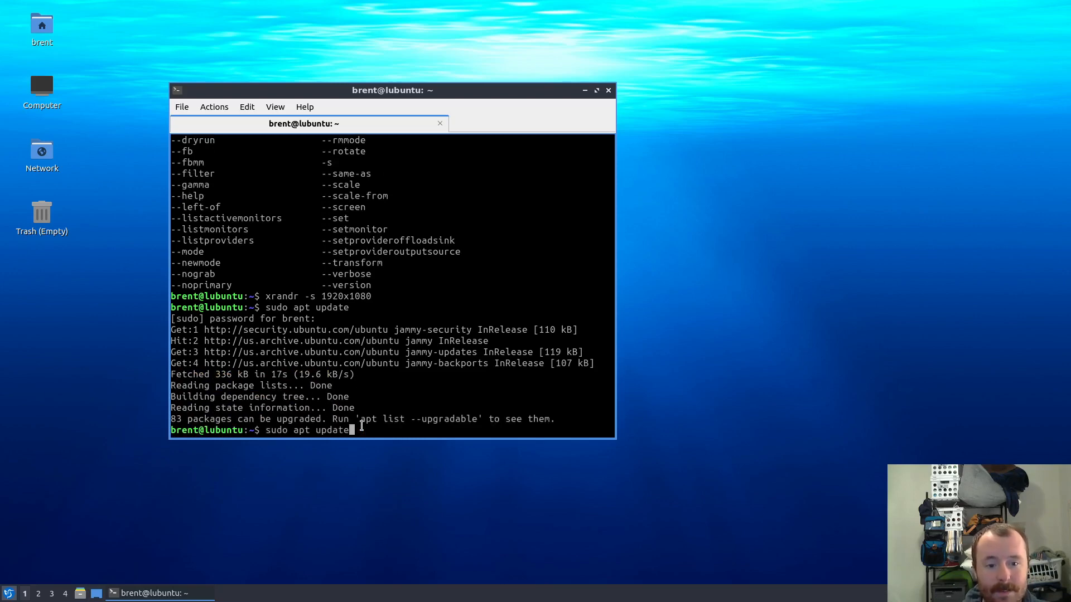
{"action": "key", "text": "BackSpace"}
{"action": "key", "text": "BackSpace"}
{"action": "key", "text": "BackSpace"}
{"action": "key", "text": "BackSpace"}
{"action": "type", "text": "grade"}
{"action": "key", "text": "Return"}
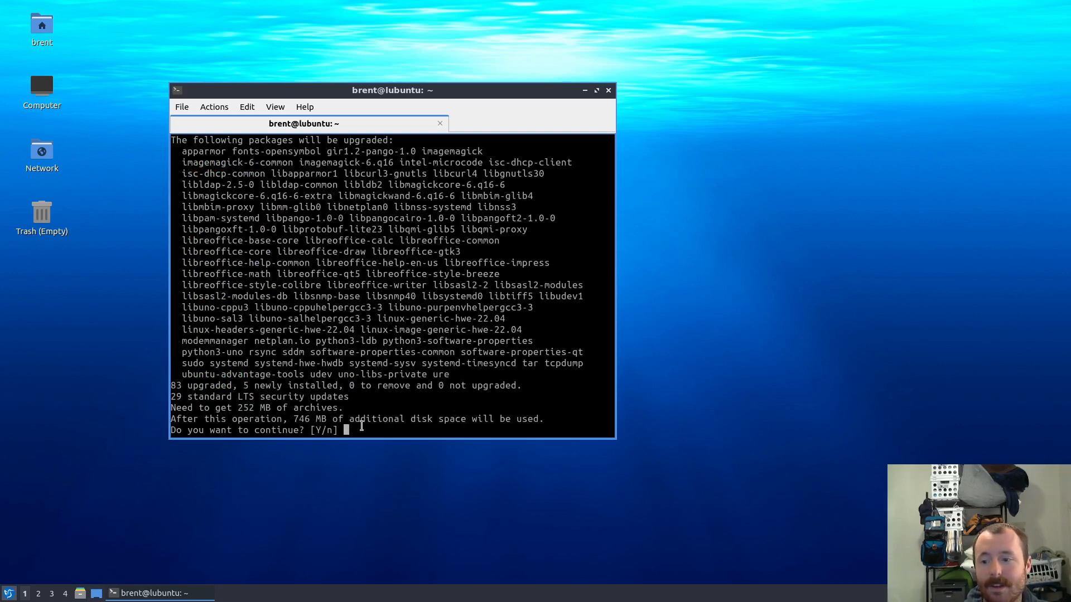
{"action": "key", "text": "Return"}
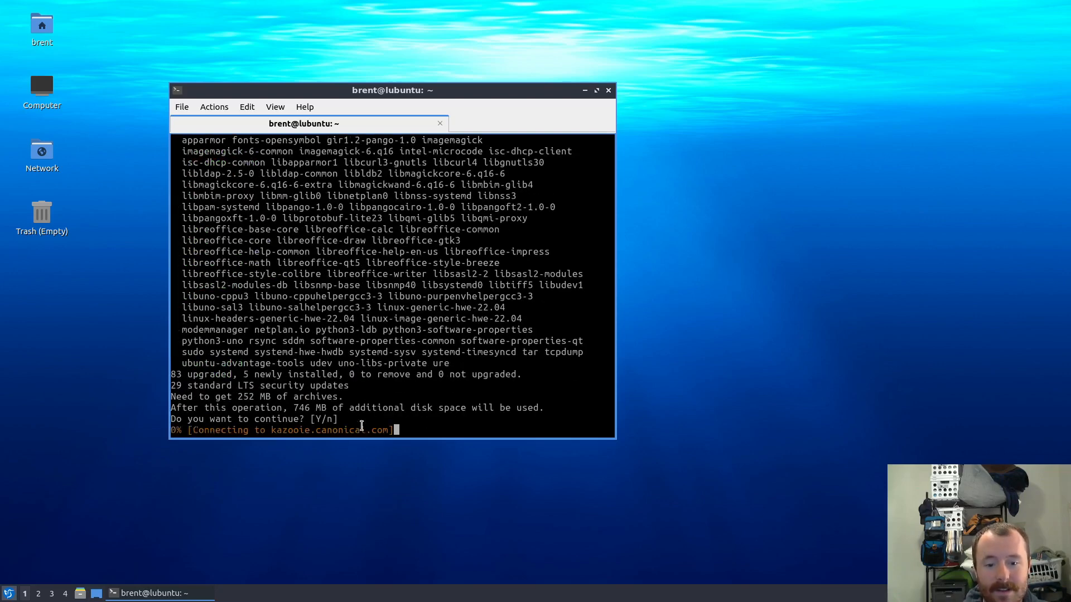